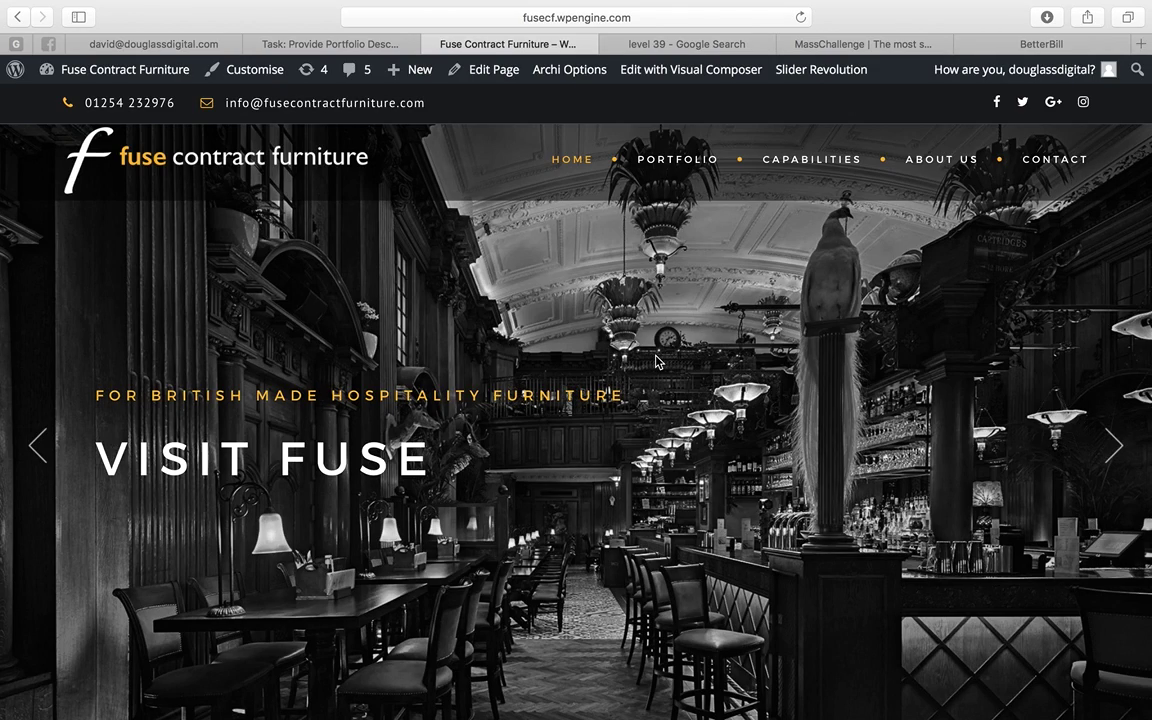
- Scroll to the homepage portfolio grid and open the Walker Modular tile's lightbox
scroll(656, 362, down, 15)
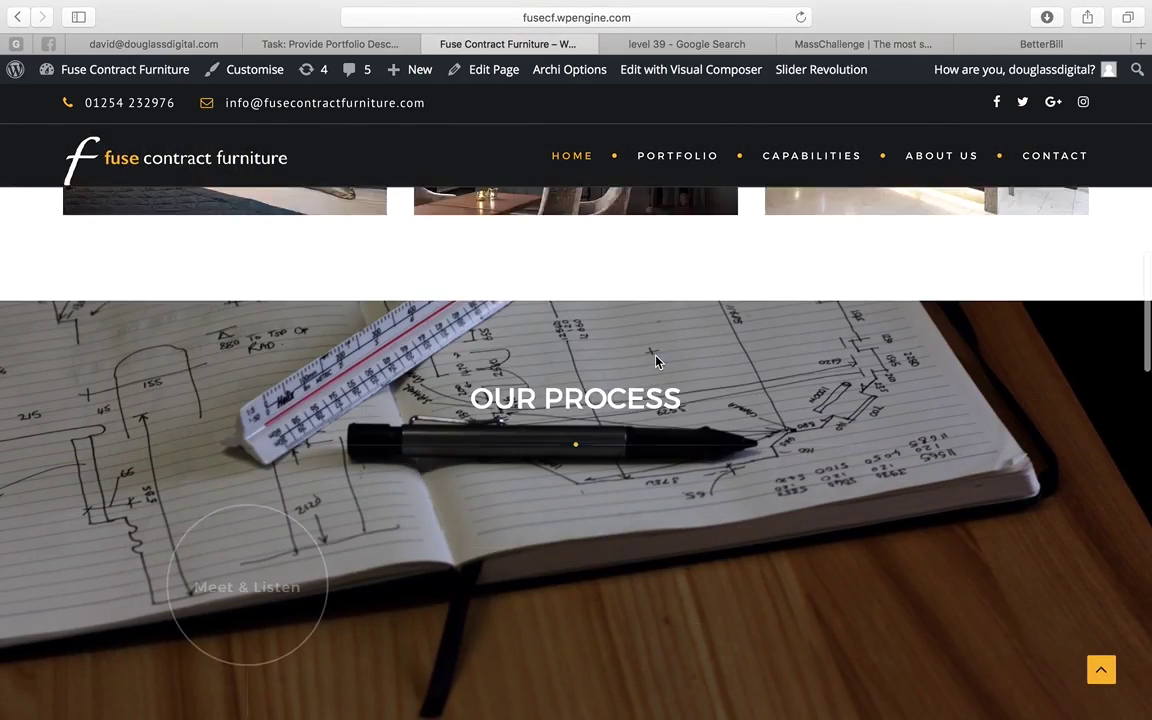
scroll(656, 362, down, 15)
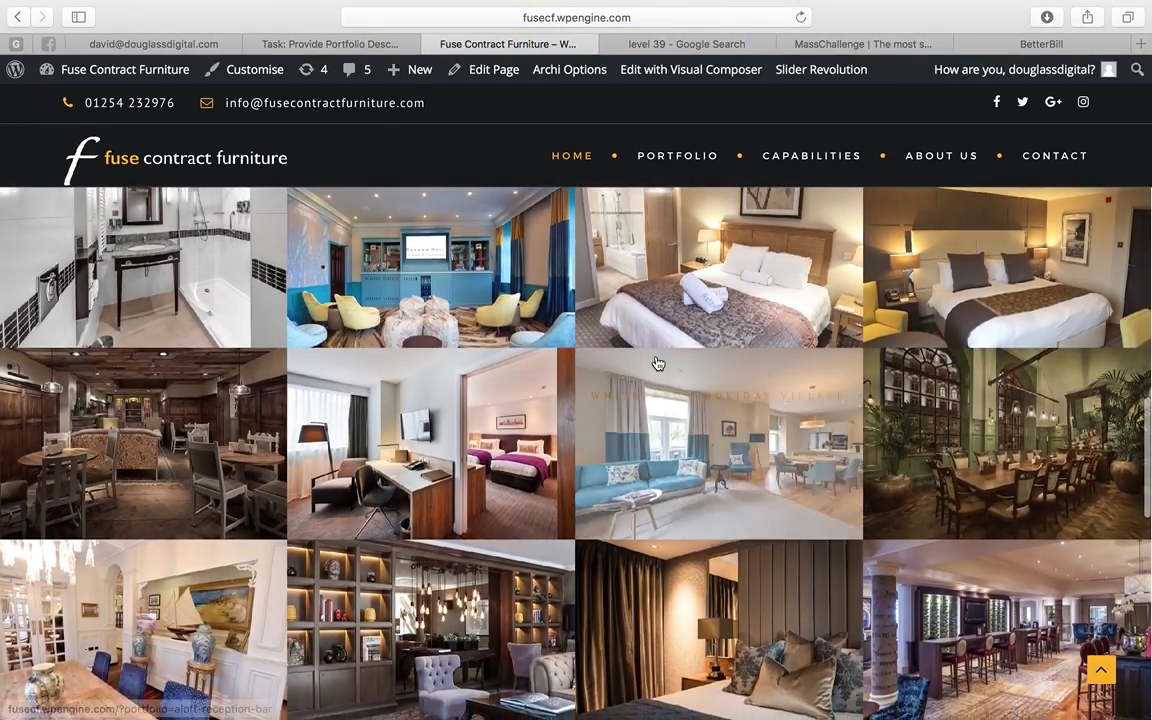
scroll(656, 362, up, 1)
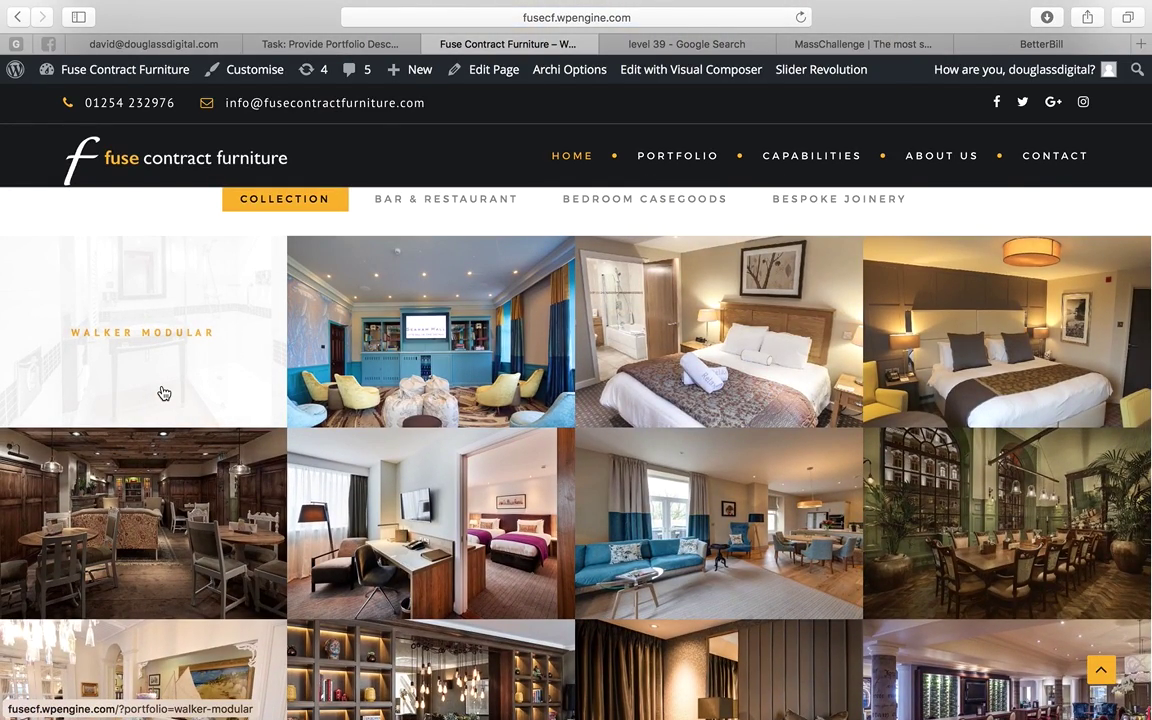
click(161, 389)
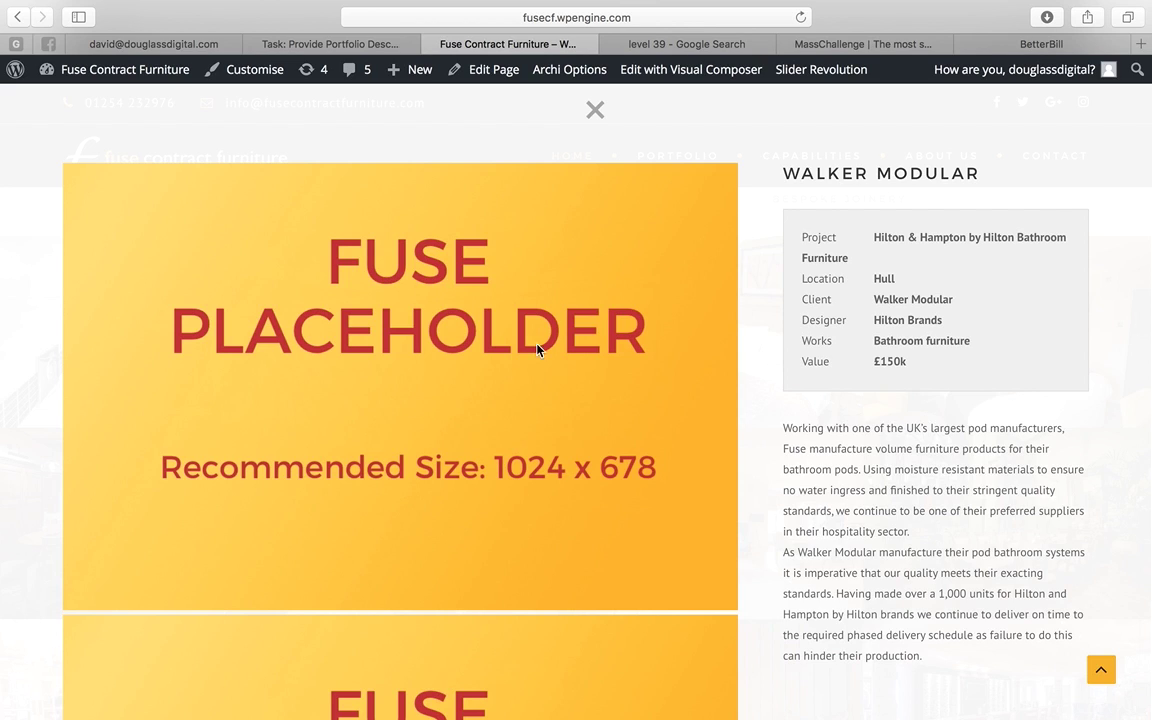
- Go to the Dashboard, open the Portfolio list, and start editing the Walker Modular item
mouse_move(104, 84)
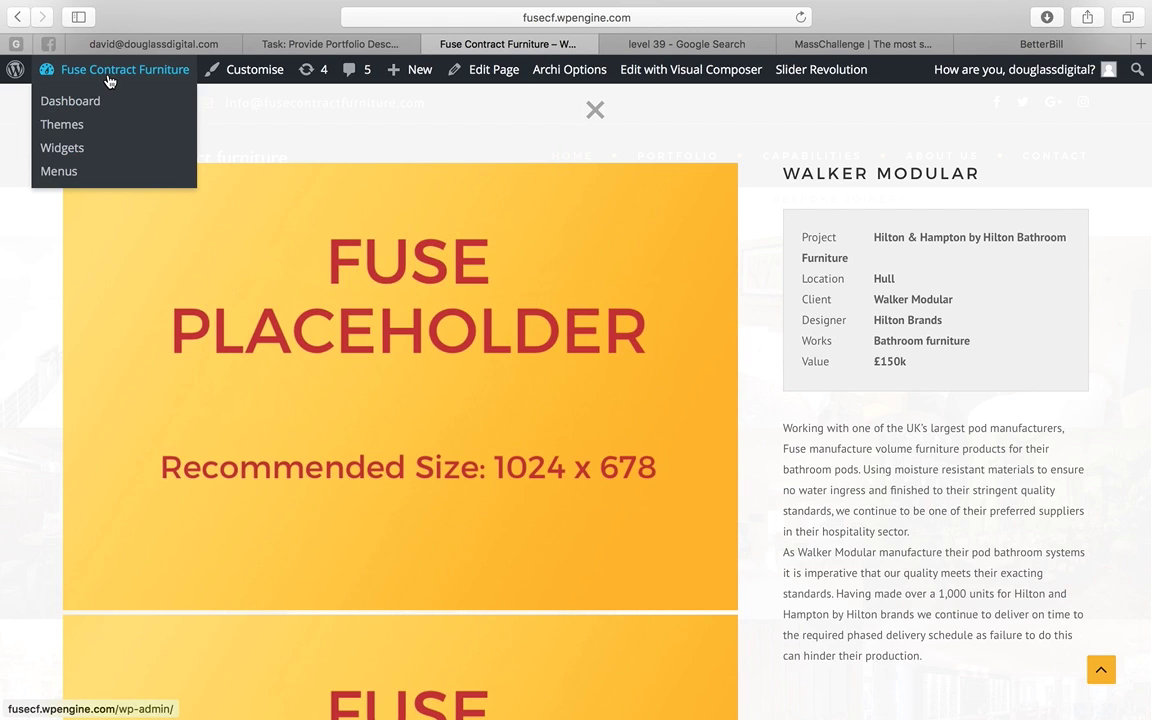
click(110, 76)
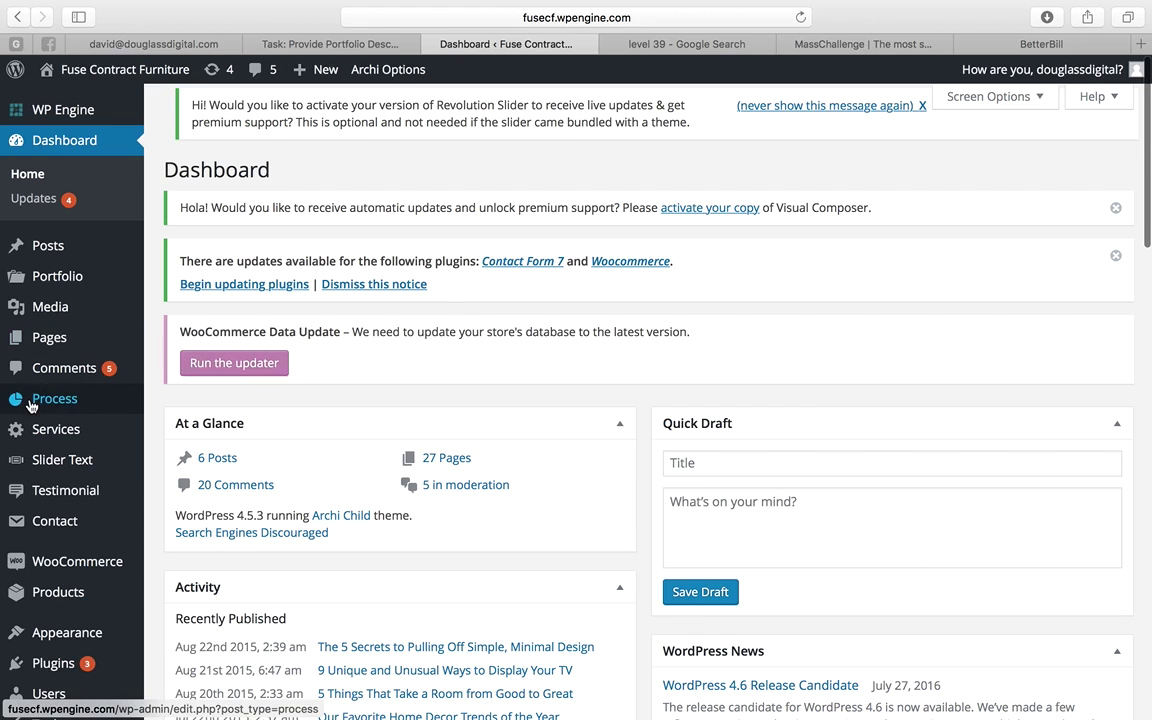
click(43, 280)
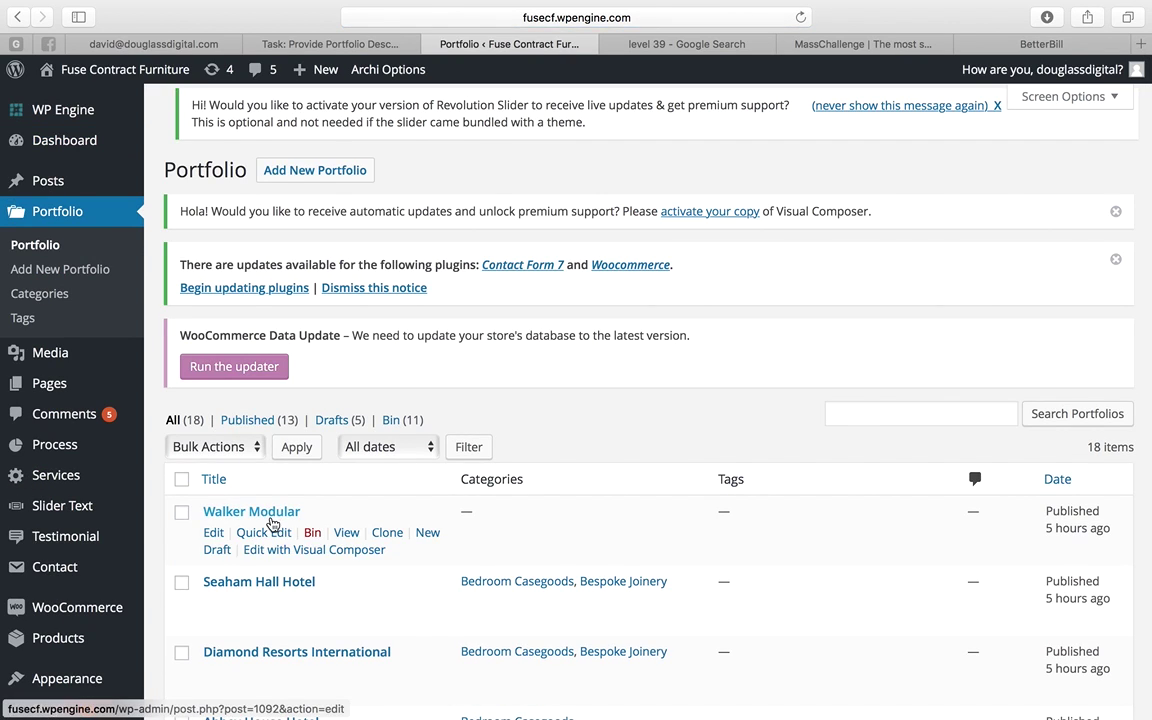
click(271, 514)
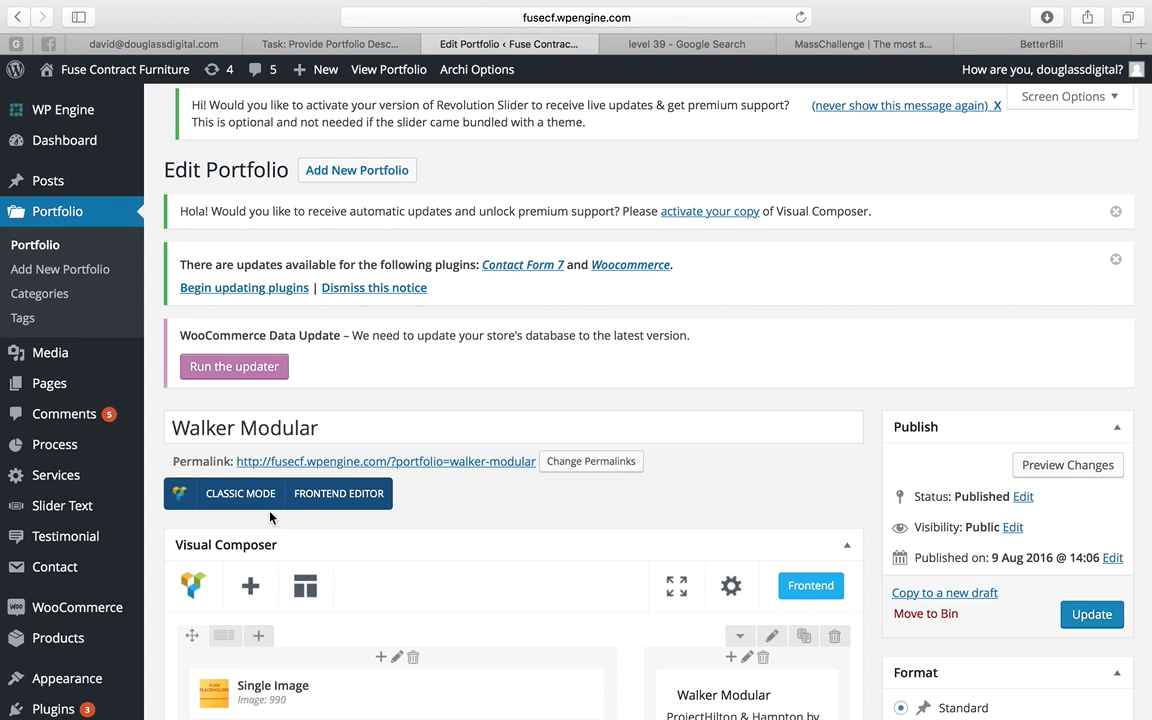
scroll(281, 517, down, 5)
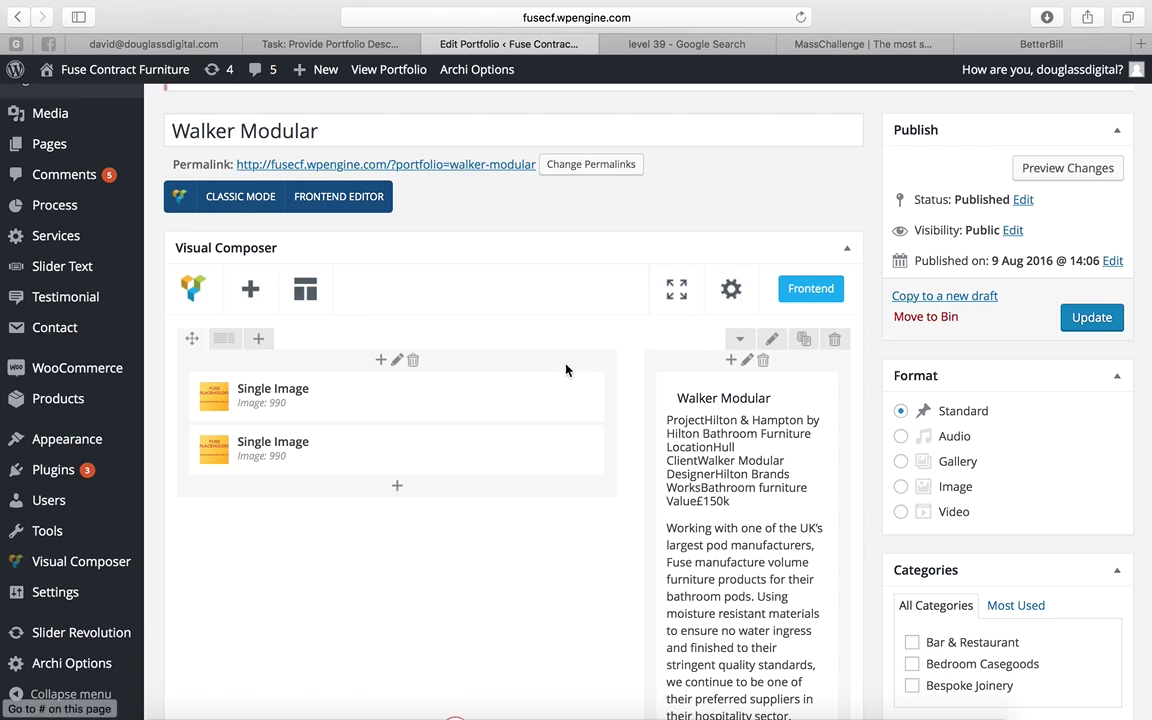
drag(318, 395, 234, 368)
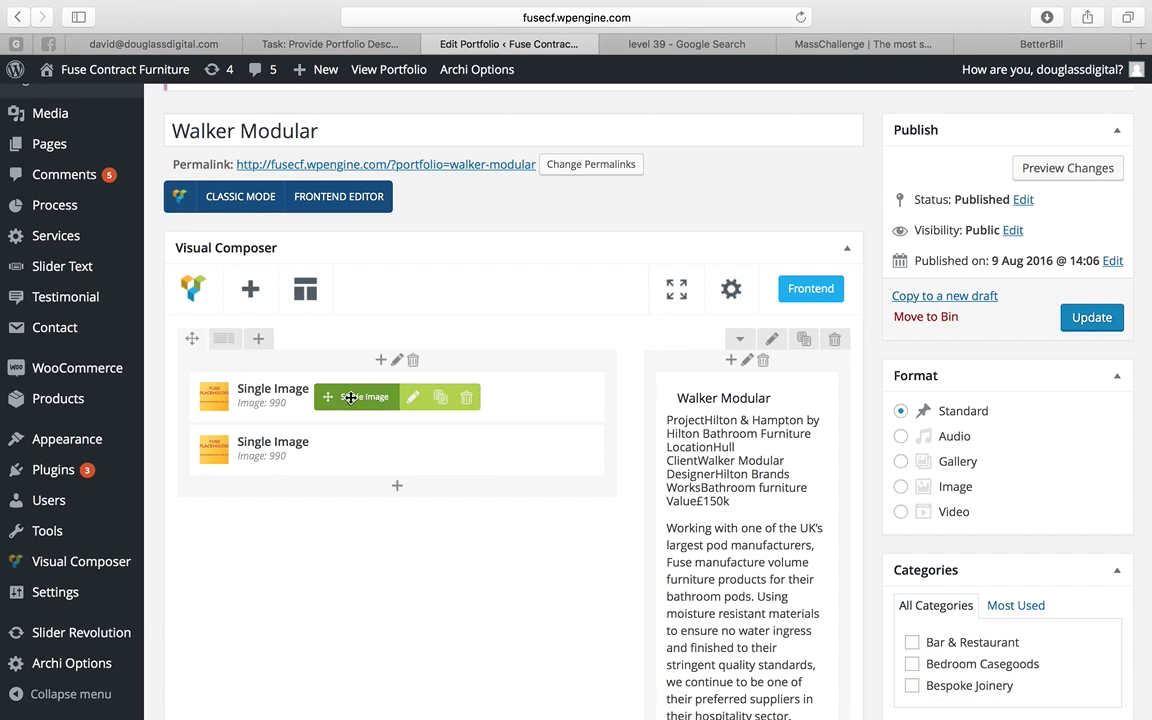
- Remove the first Single Image's placeholder and bring up Set Image's file-upload panel
click(415, 403)
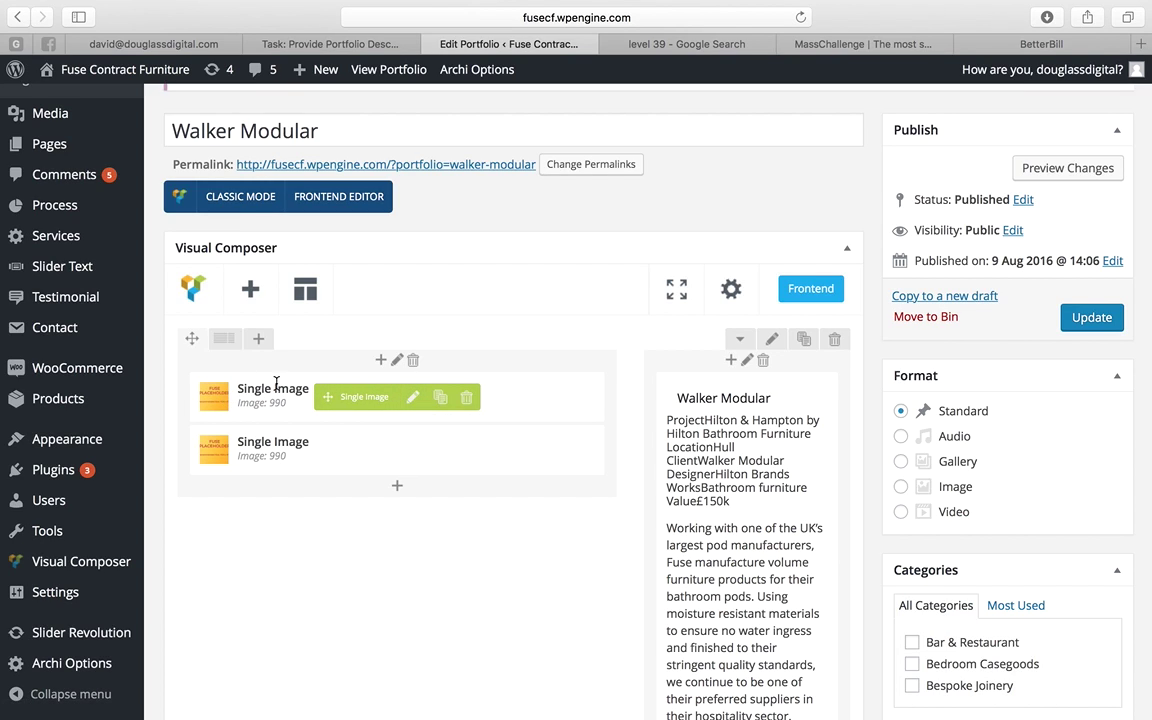
click(411, 398)
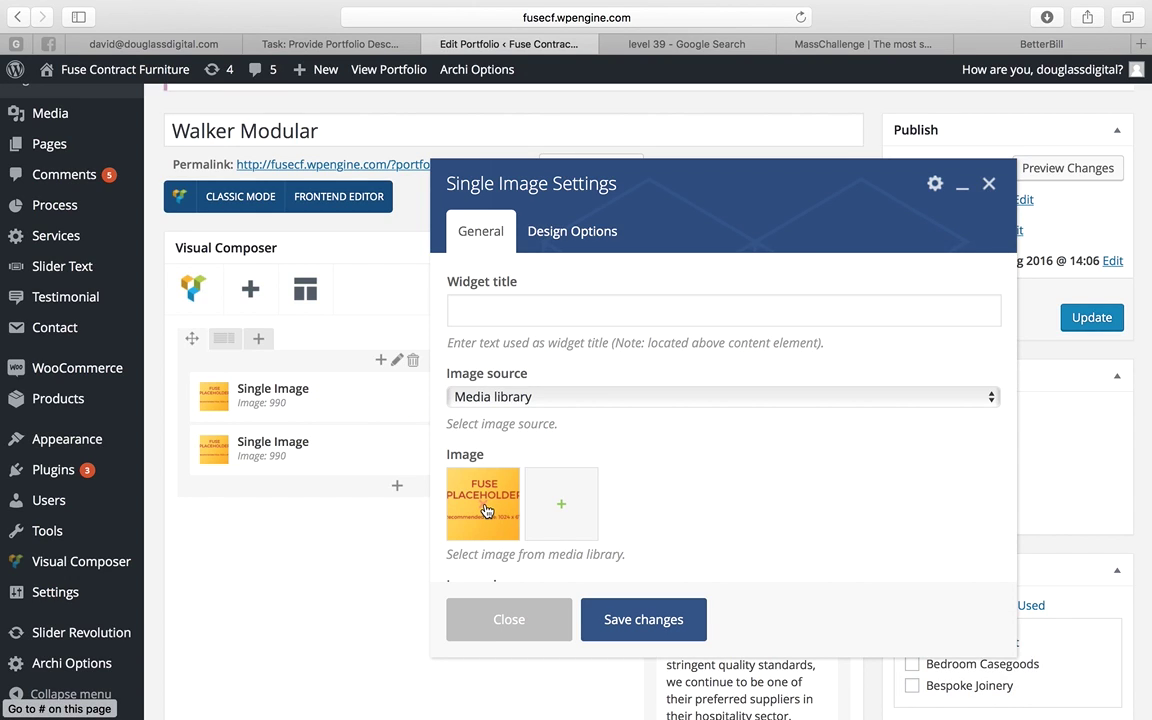
click(484, 510)
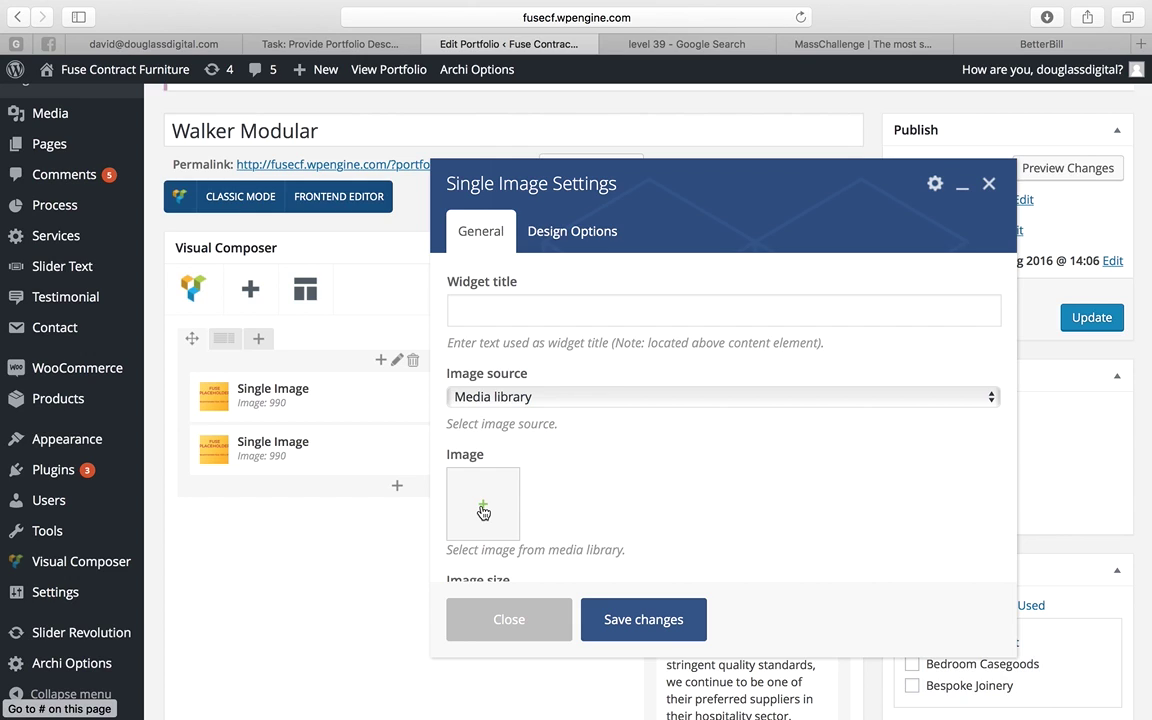
click(483, 510)
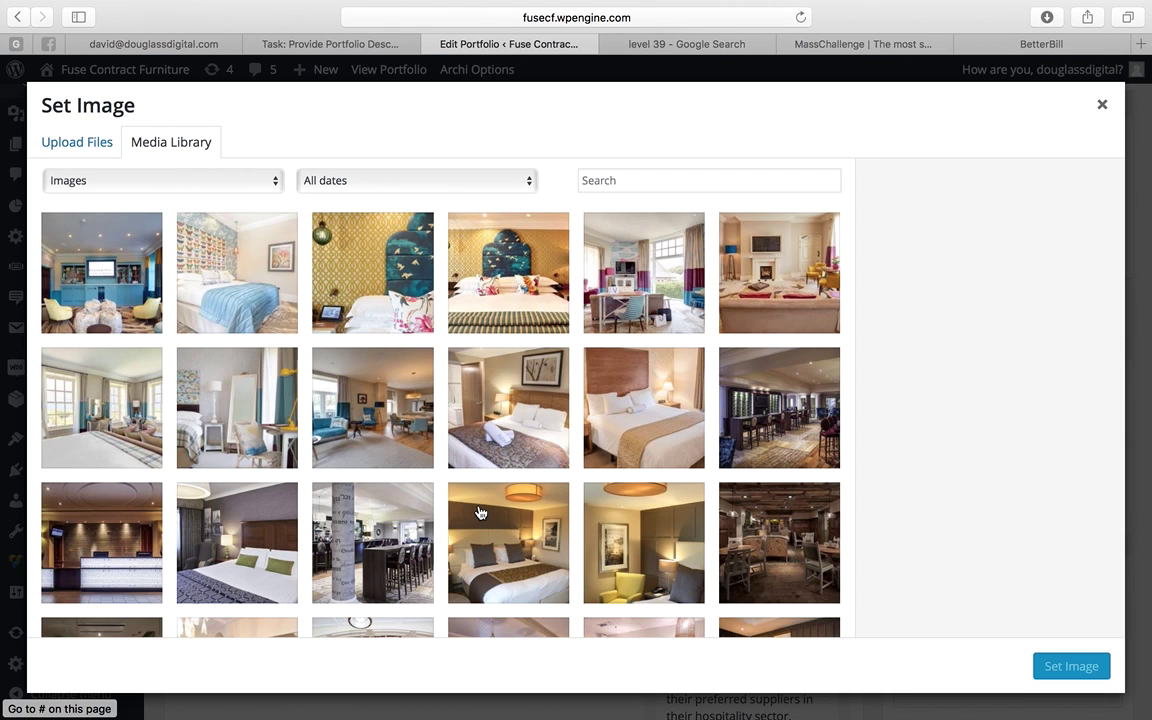
click(90, 151)
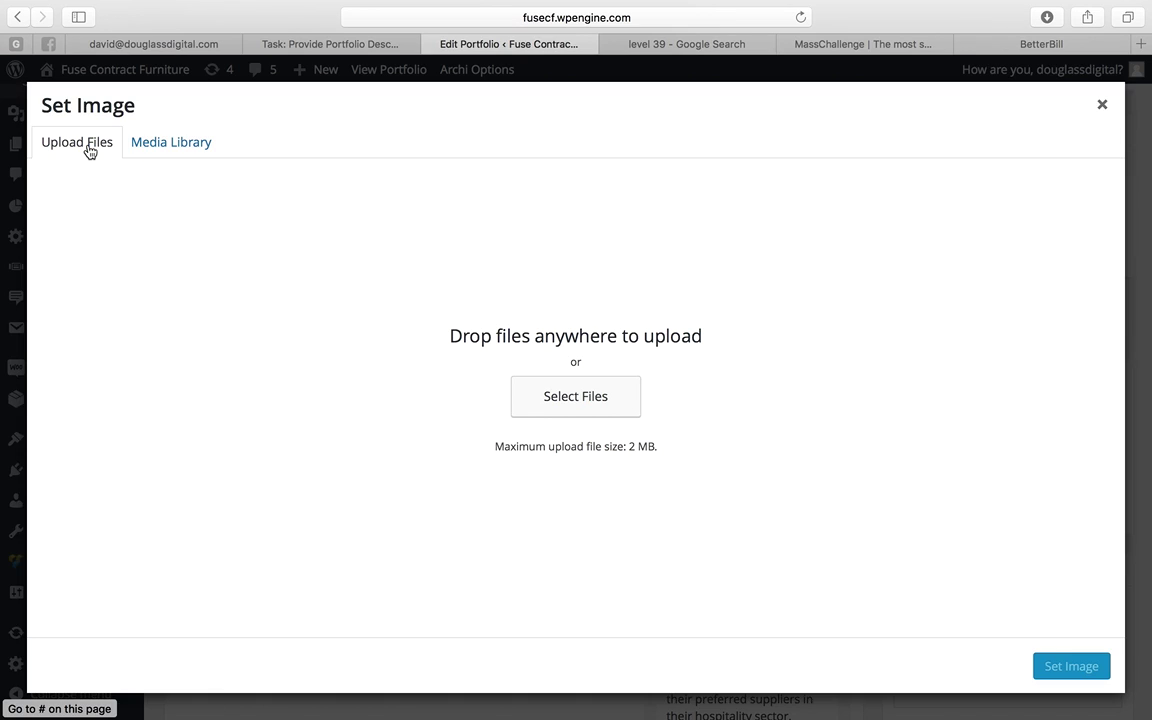
- Browse to the bathroom photos in the All Edited - Ready to Upload folder
click(537, 393)
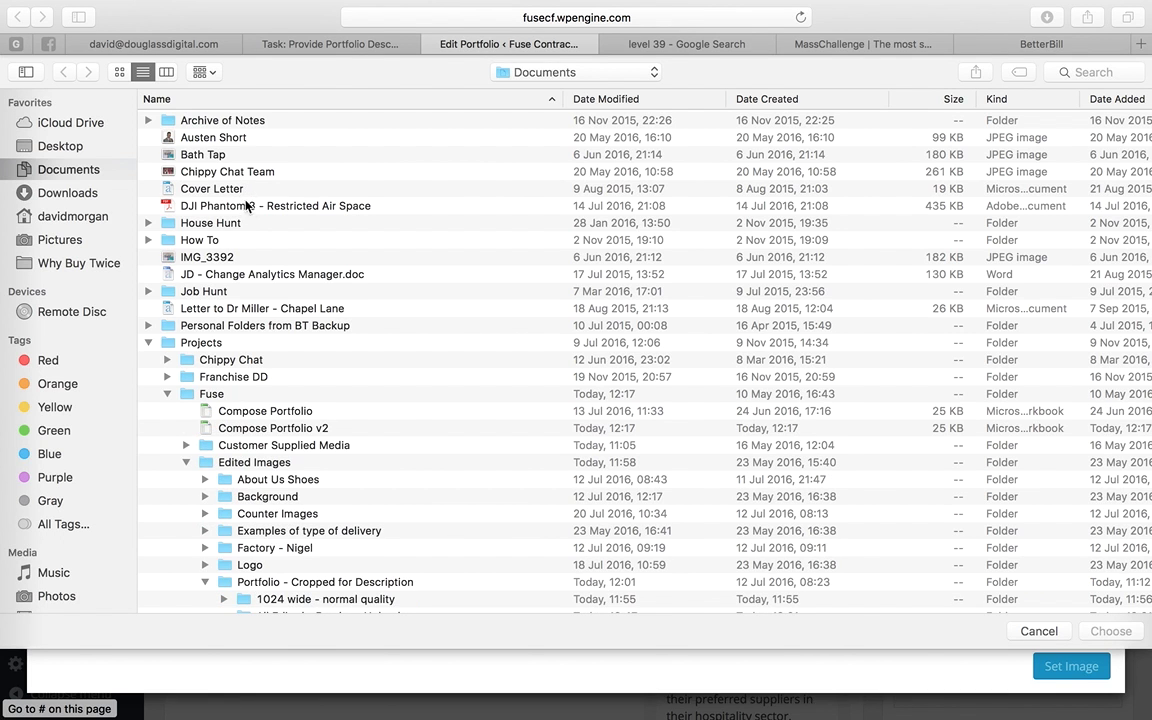
scroll(260, 237, down, 15)
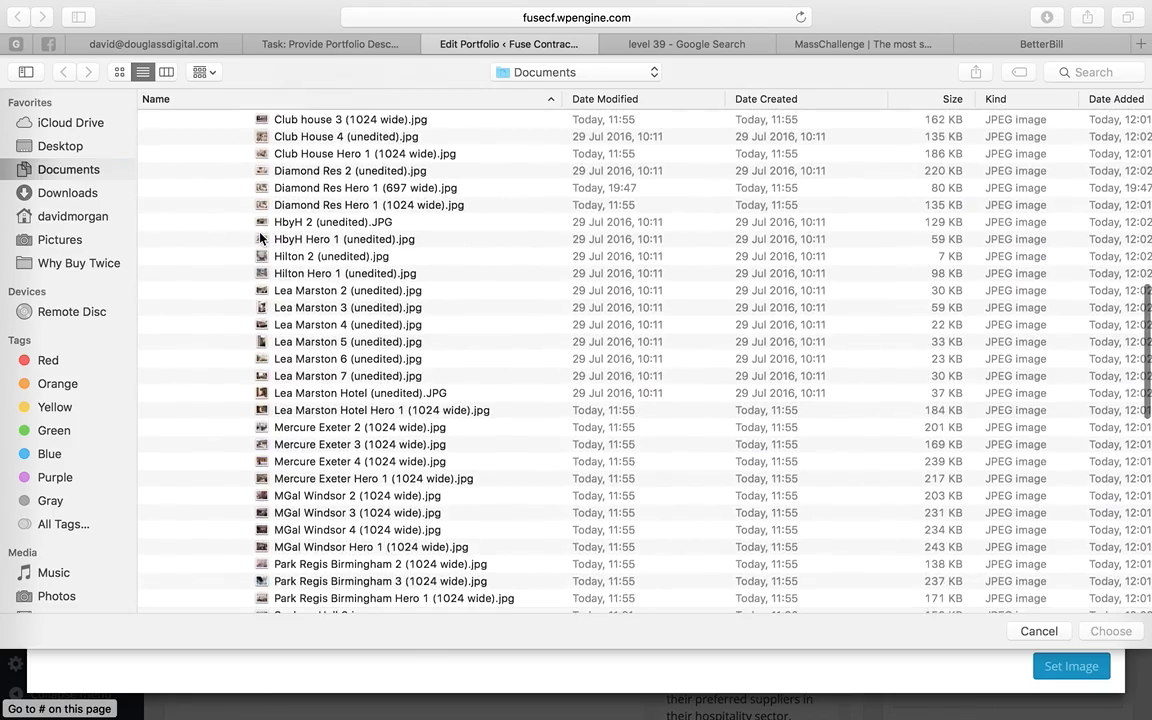
scroll(260, 237, down, 8)
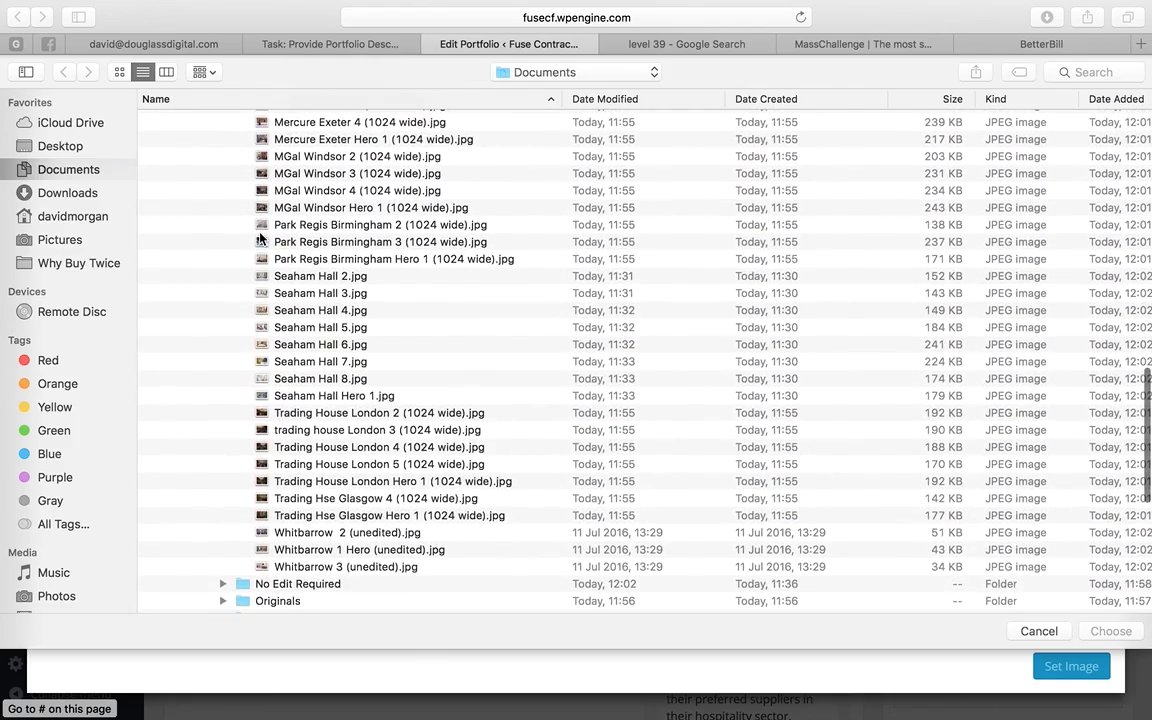
scroll(260, 237, up, 5)
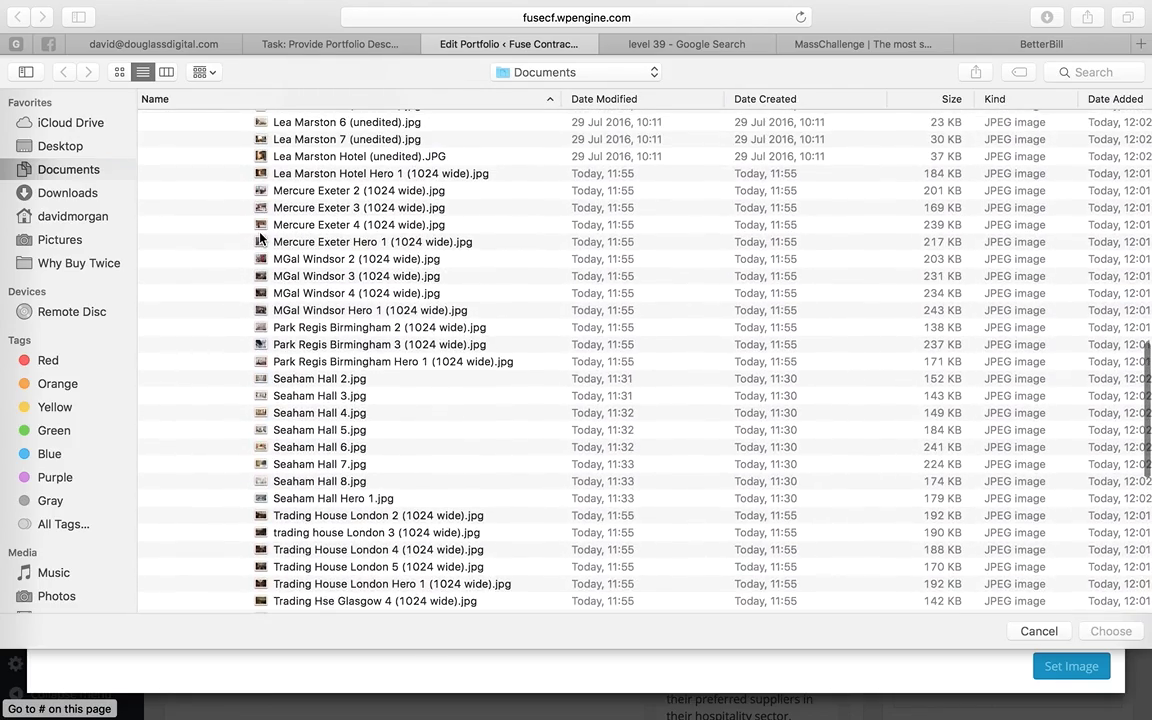
scroll(260, 237, up, 8)
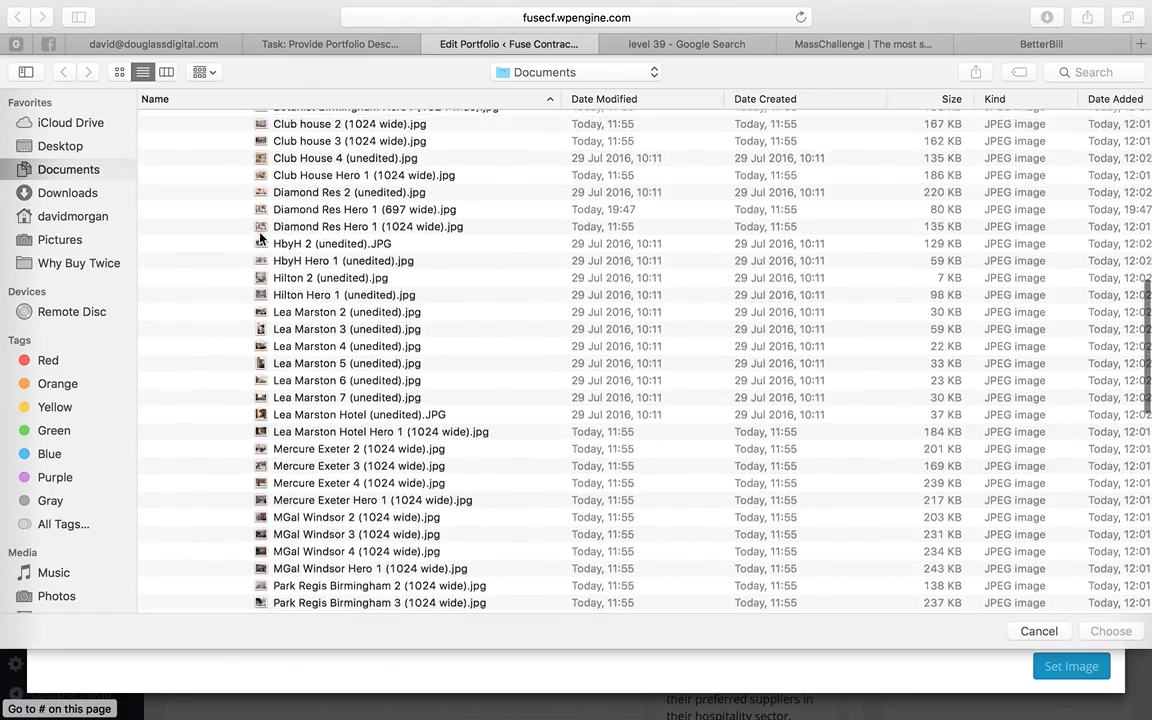
scroll(260, 237, up, 3)
scroll(260, 237, down, 2)
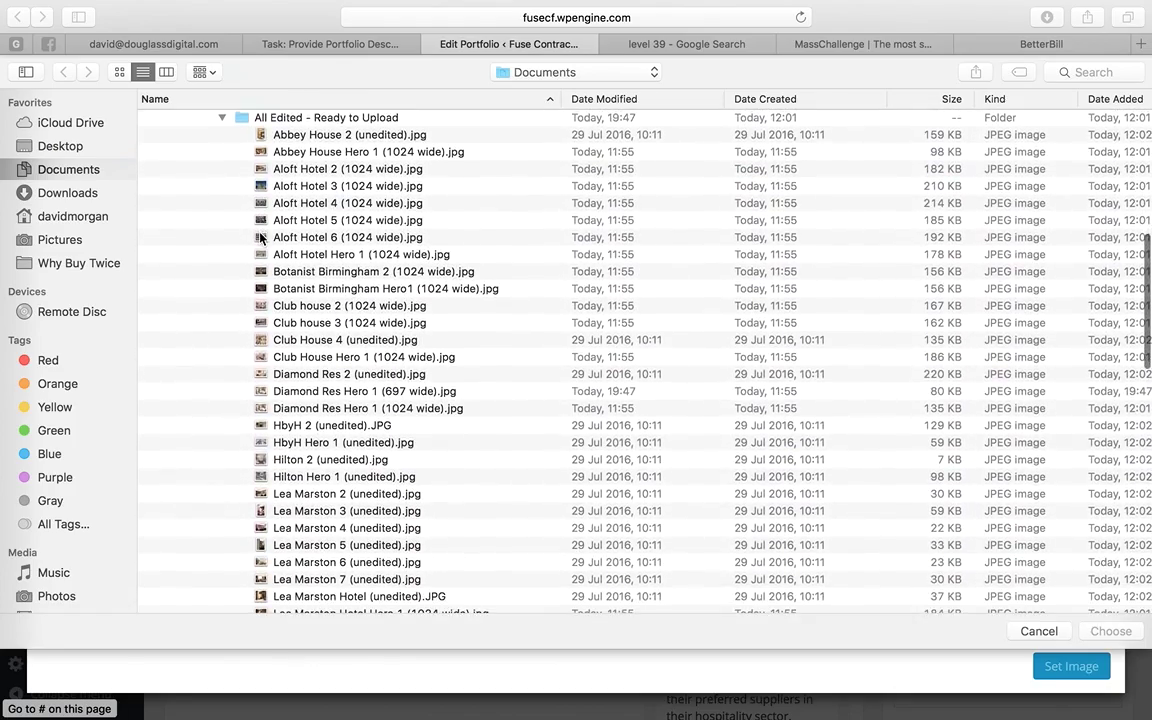
scroll(260, 237, down, 5)
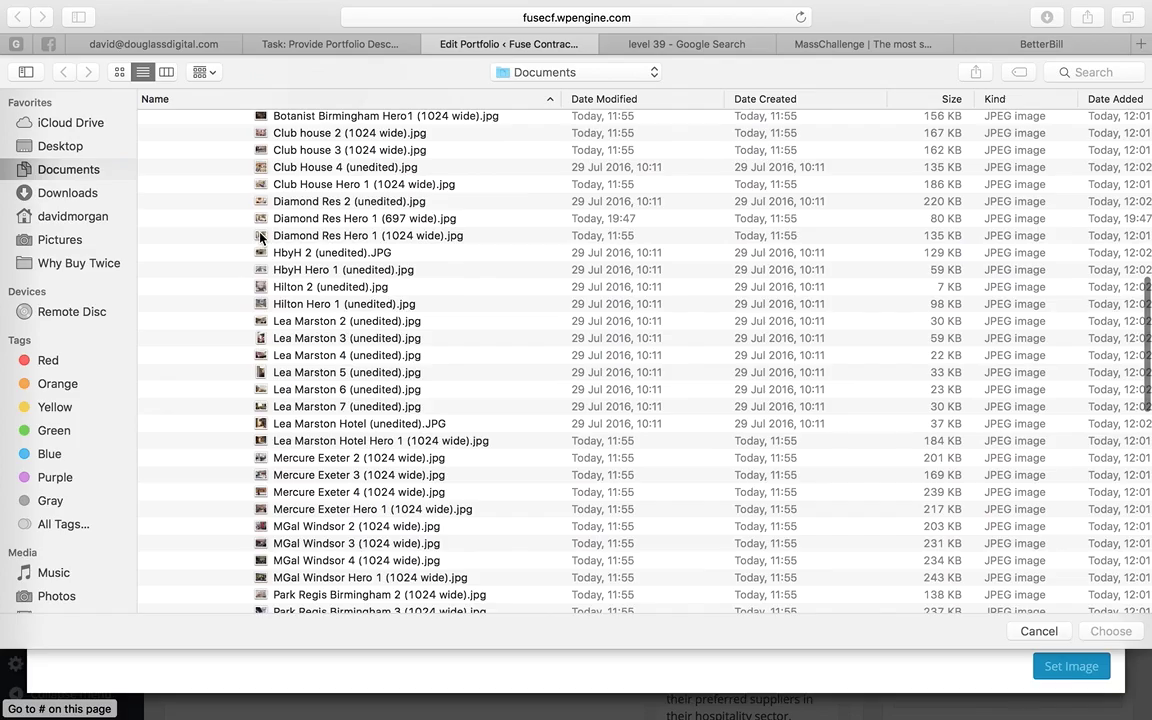
scroll(260, 237, down, 4)
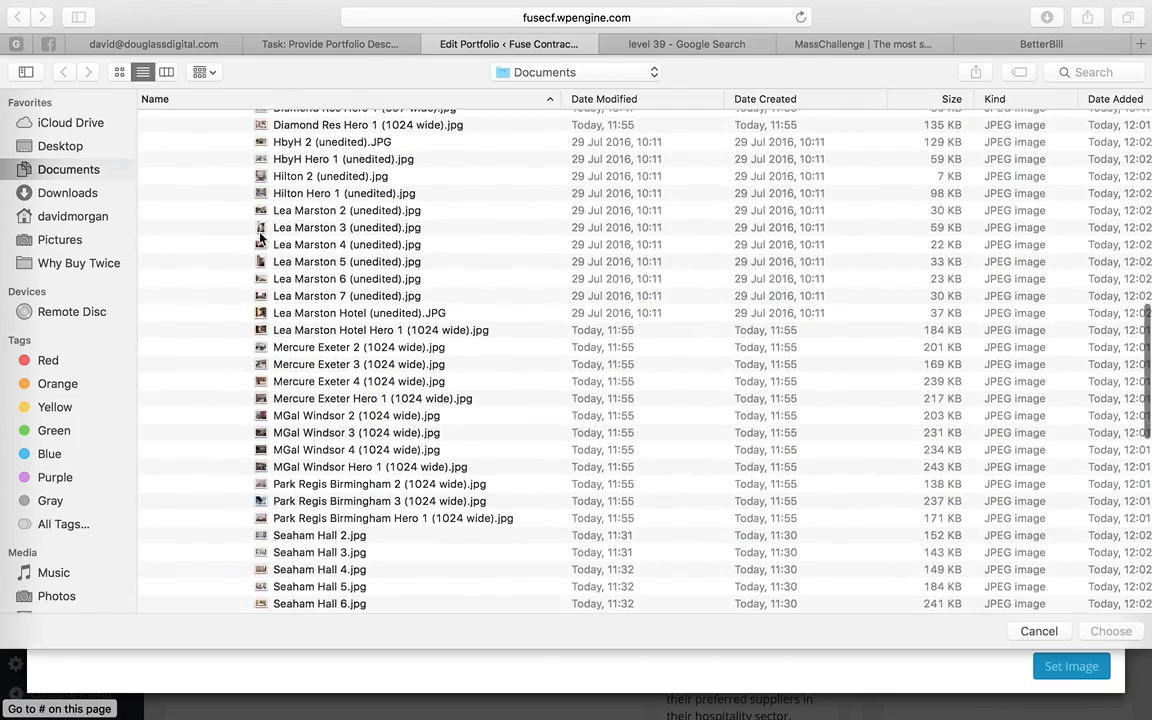
scroll(260, 237, down, 4)
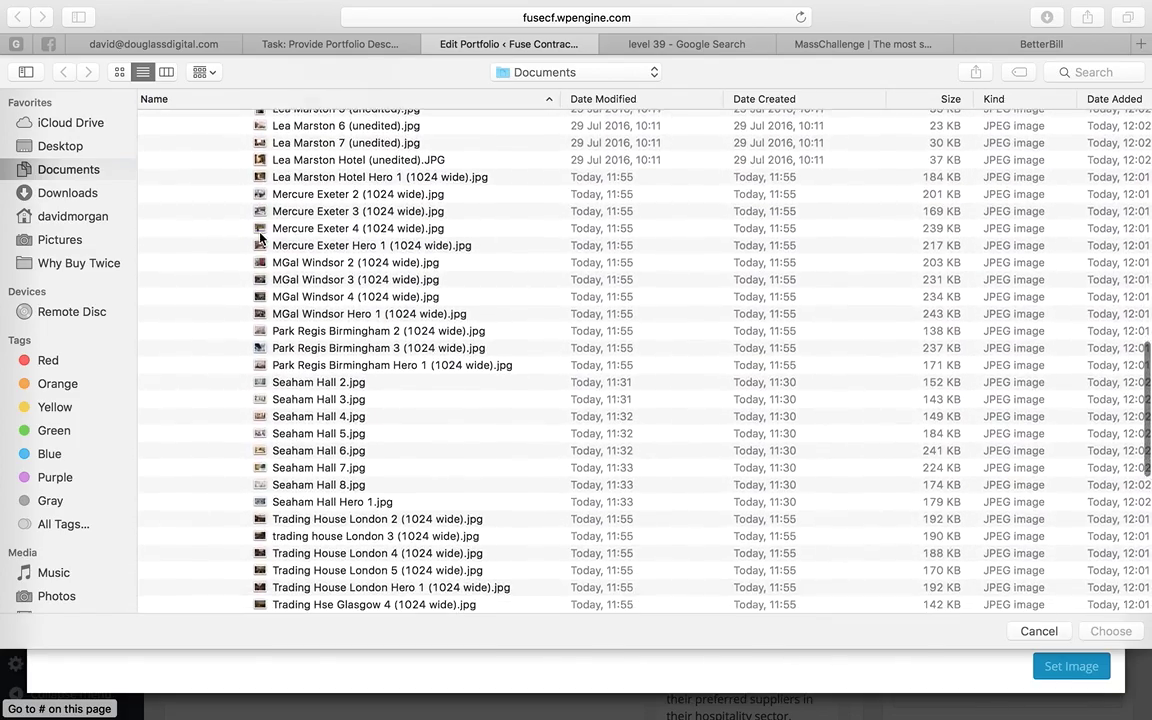
scroll(260, 237, down, 1)
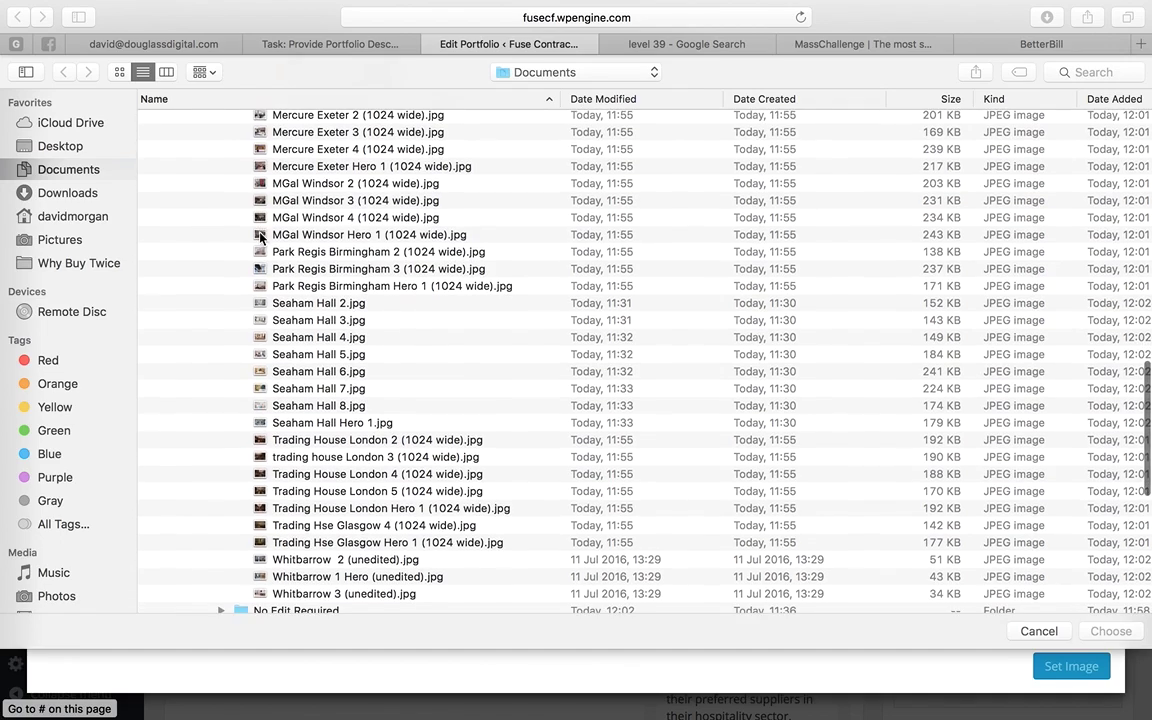
scroll(323, 227, up, 4)
scroll(326, 229, up, 6)
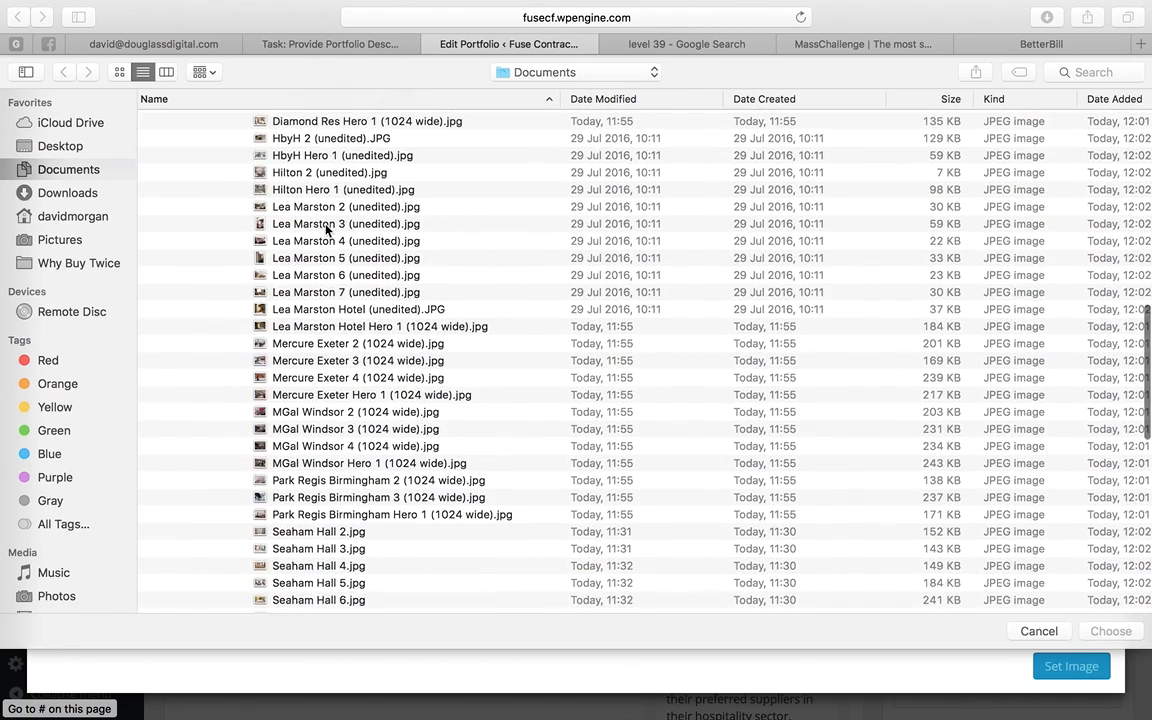
- Select the four photos from HbyH 2 through Hilton Hero 1 and upload them
click(296, 261)
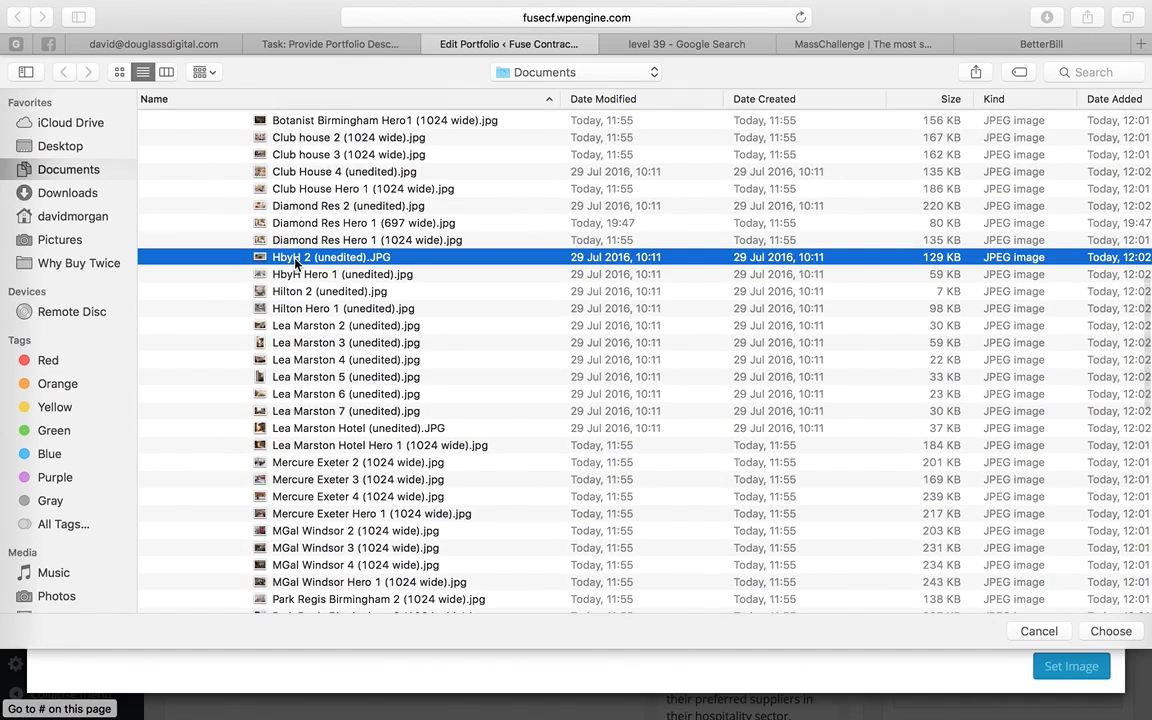
shift+click(301, 310)
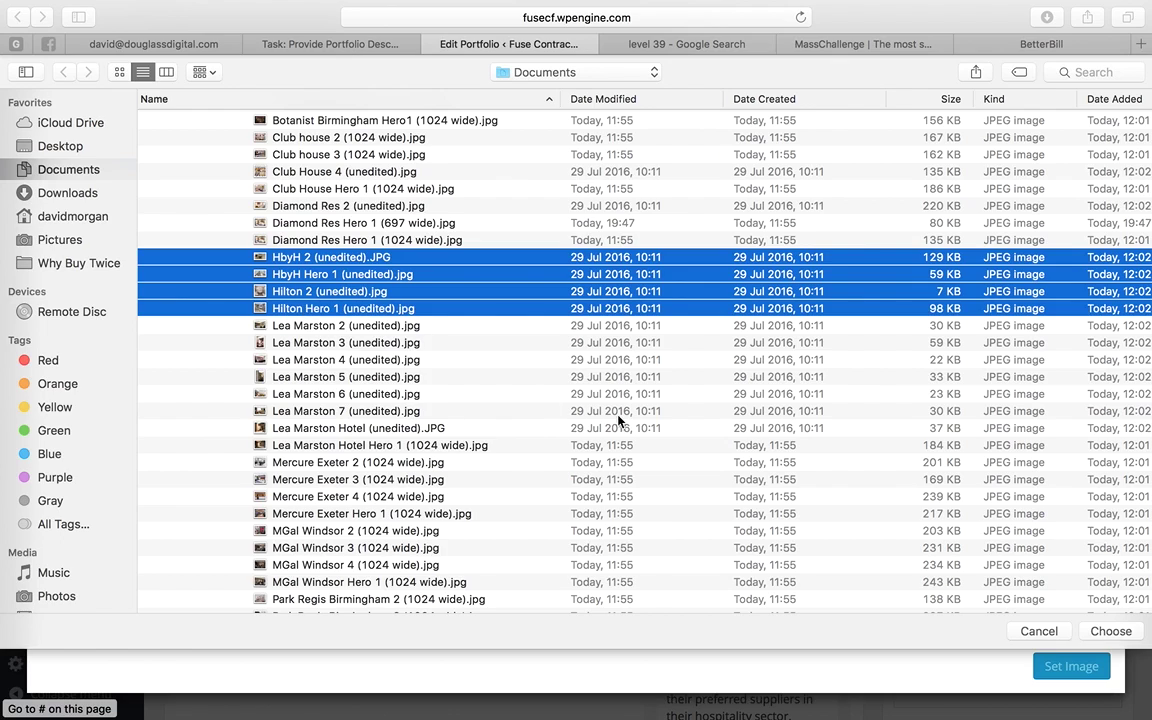
click(291, 258)
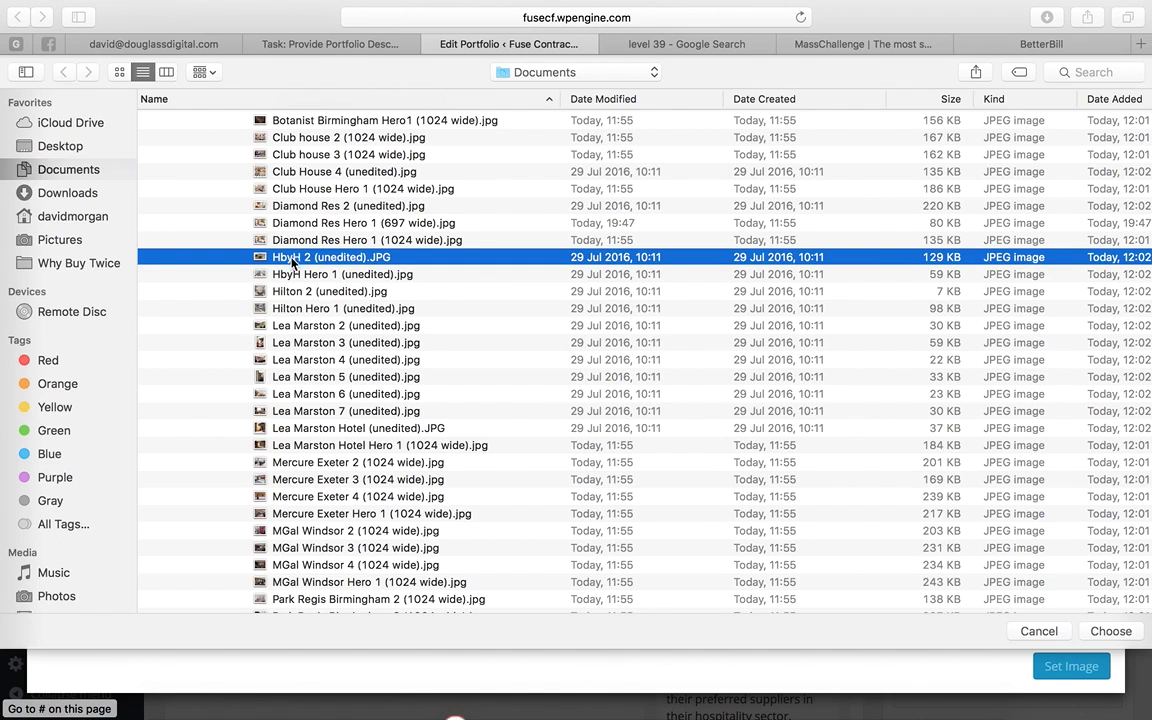
shift+click(297, 310)
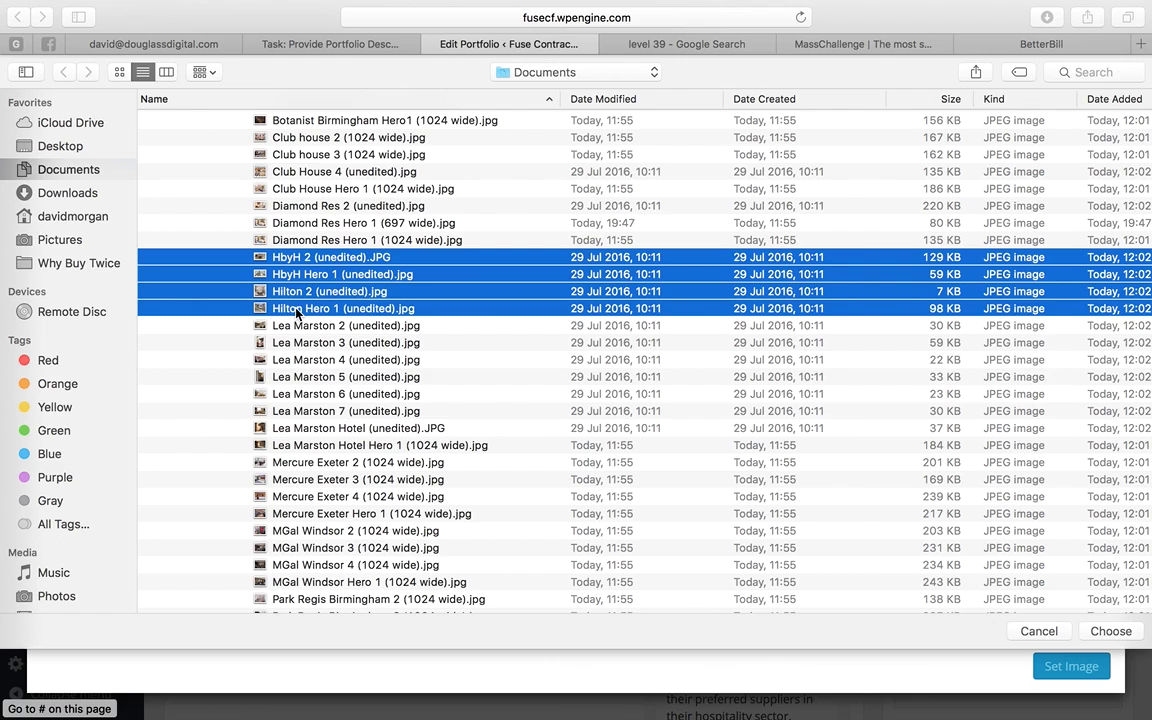
click(1108, 636)
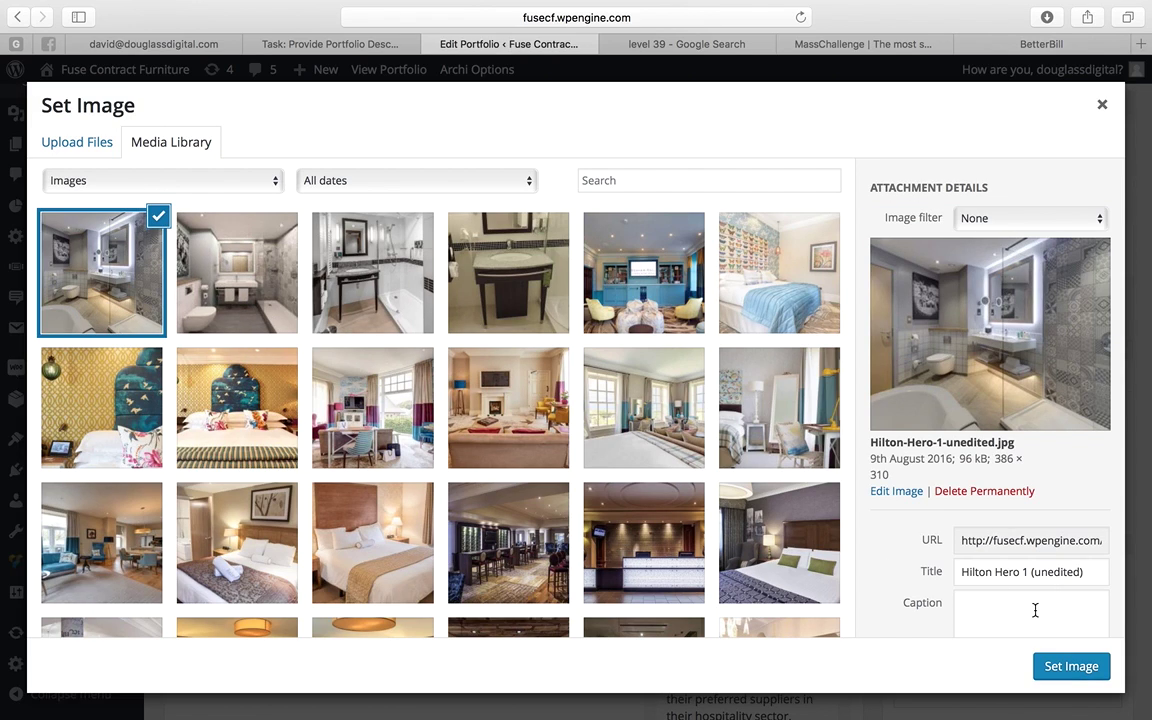
- Select the Hilton-Hero-1-unedited photo's Alt Text field, then bring up the Compose Portfolio v2.xlsx spreadsheet
scroll(1027, 602, down, 3)
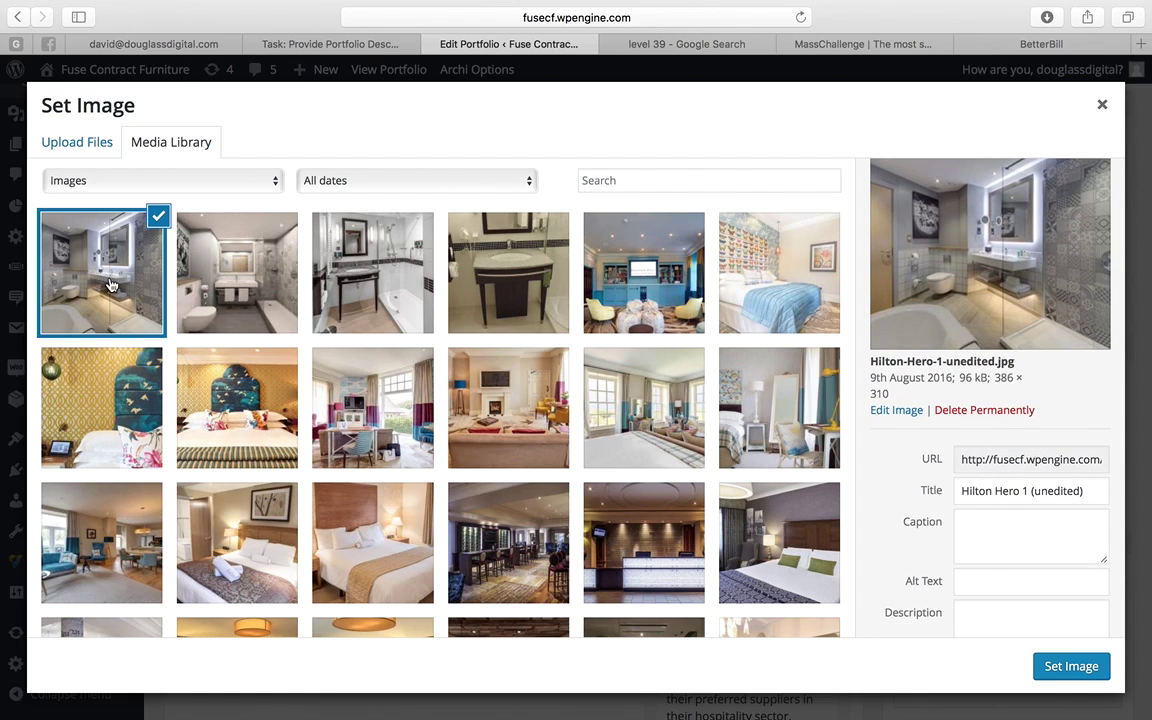
click(1010, 579)
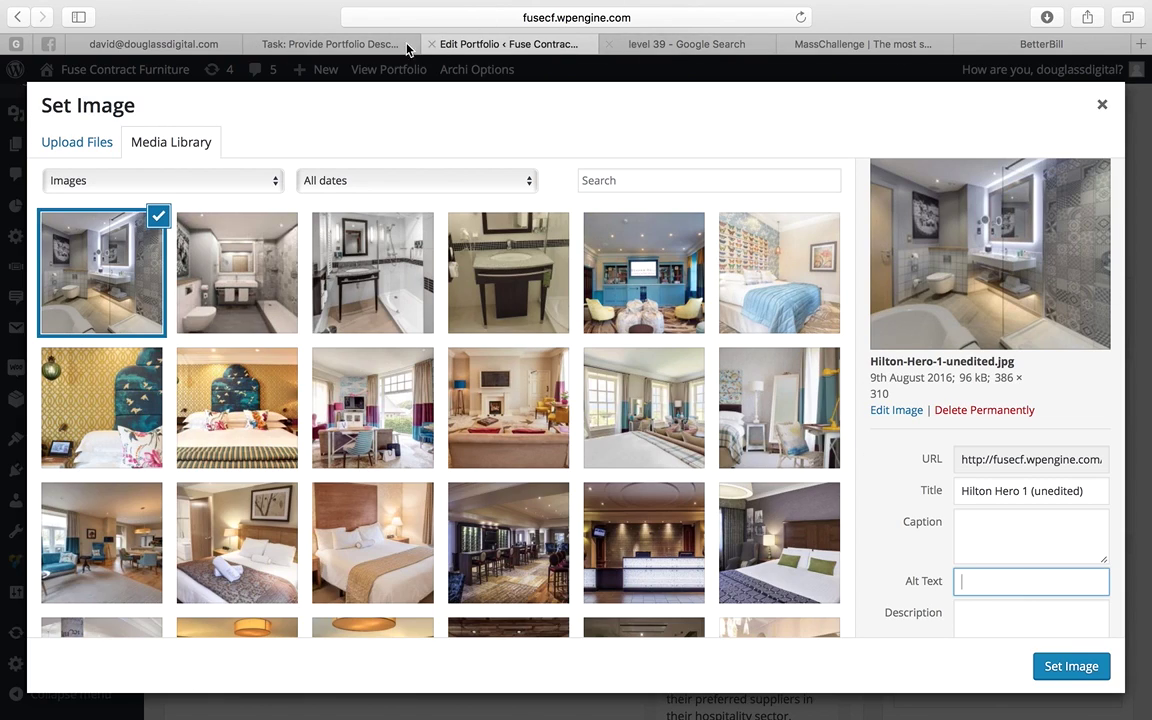
mouse_move(386, 700)
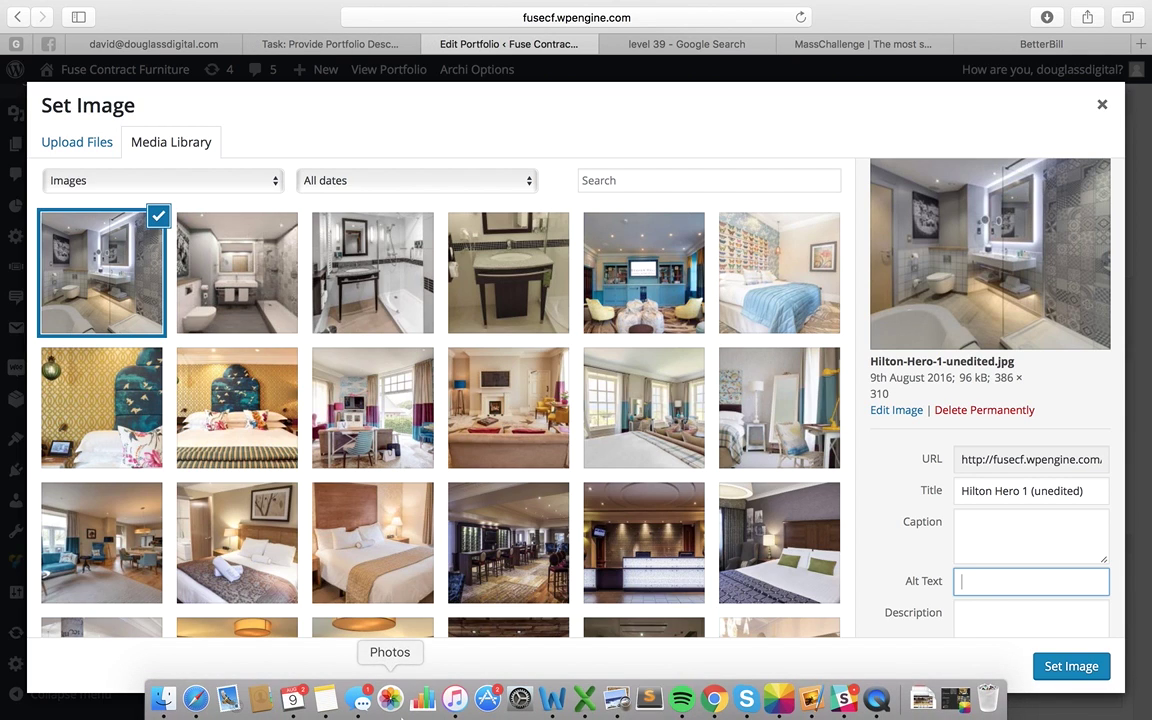
click(582, 702)
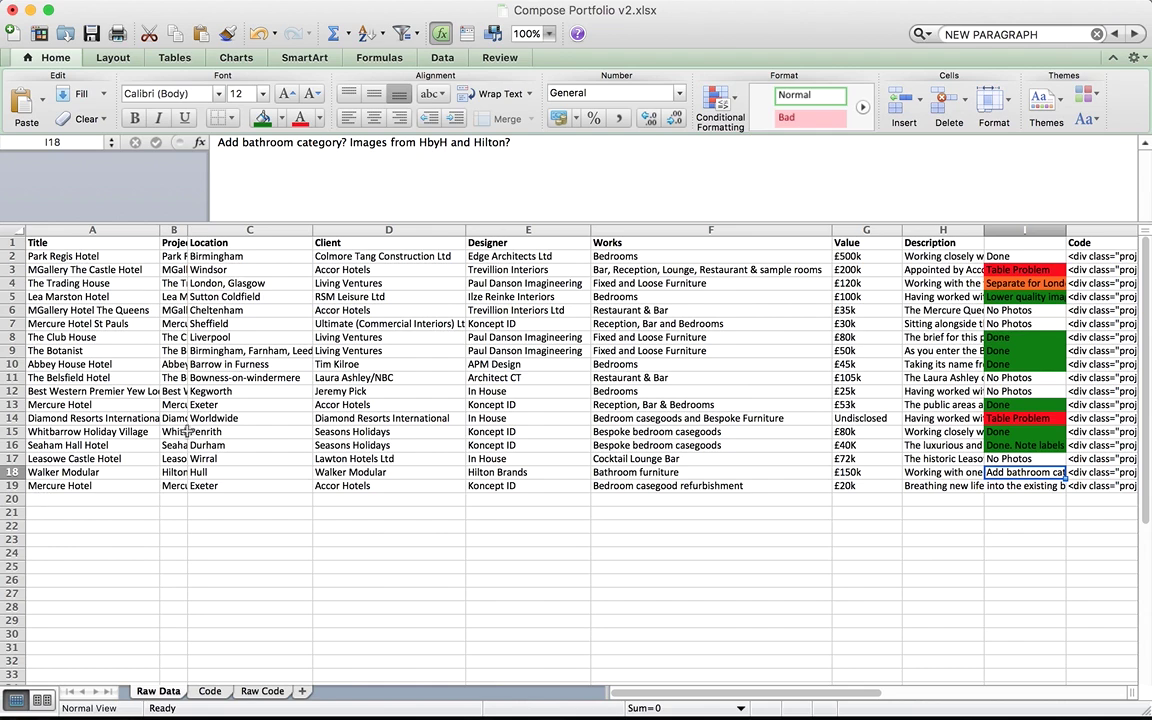
- Review the Walker Modular row in Compose Portfolio v2.xlsx, then return to Safari
mouse_move(606, 6)
click(455, 8)
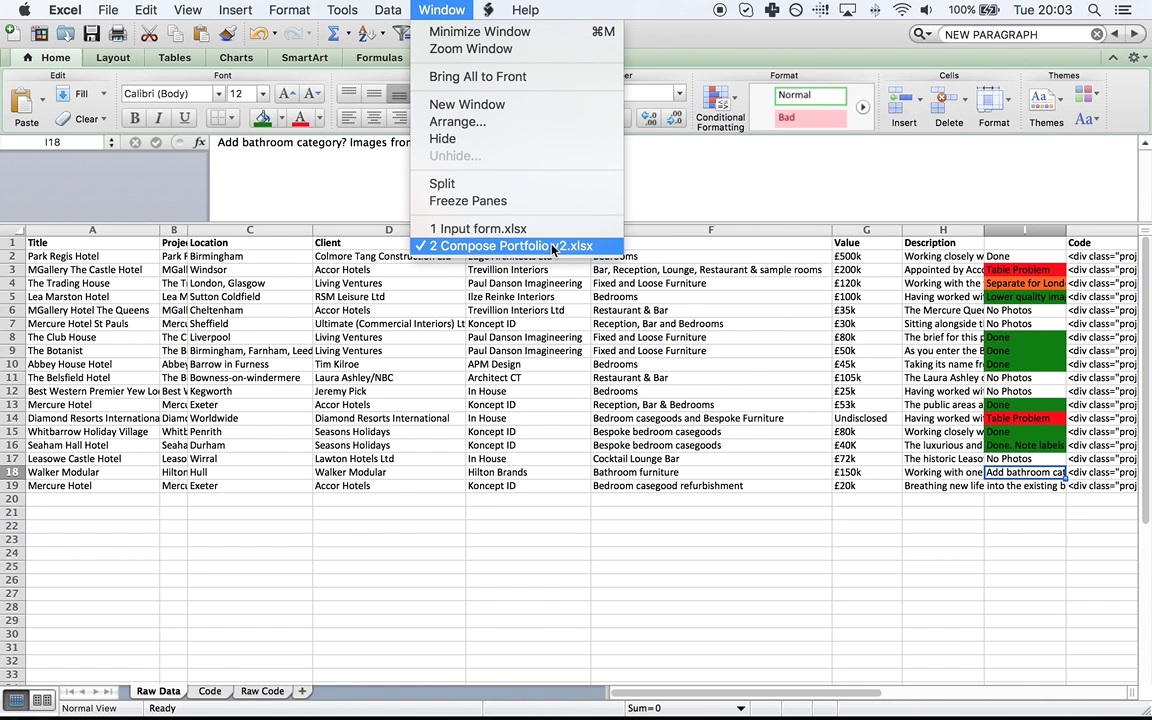
key(super+Tab)
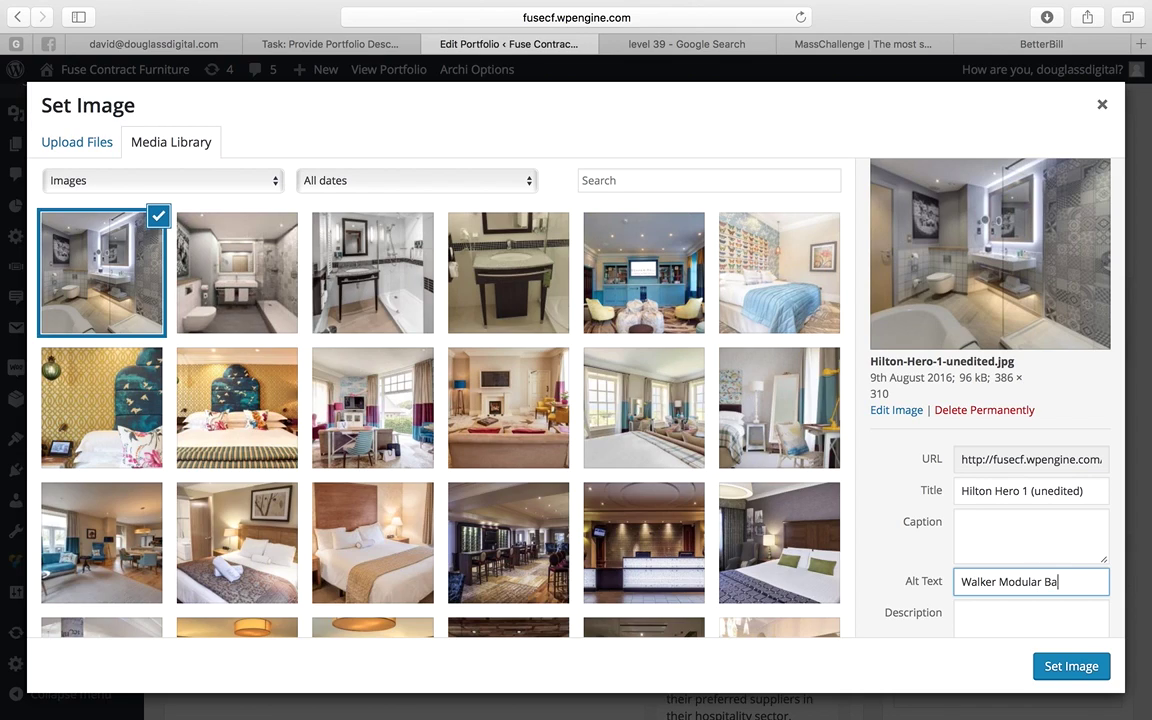
- Copy the 'Walker Modular Bathroom' alt text into the Hilton-2, HbyH-Hero-1 and HbyH-2 photos
key(super+a)
key(super+c)
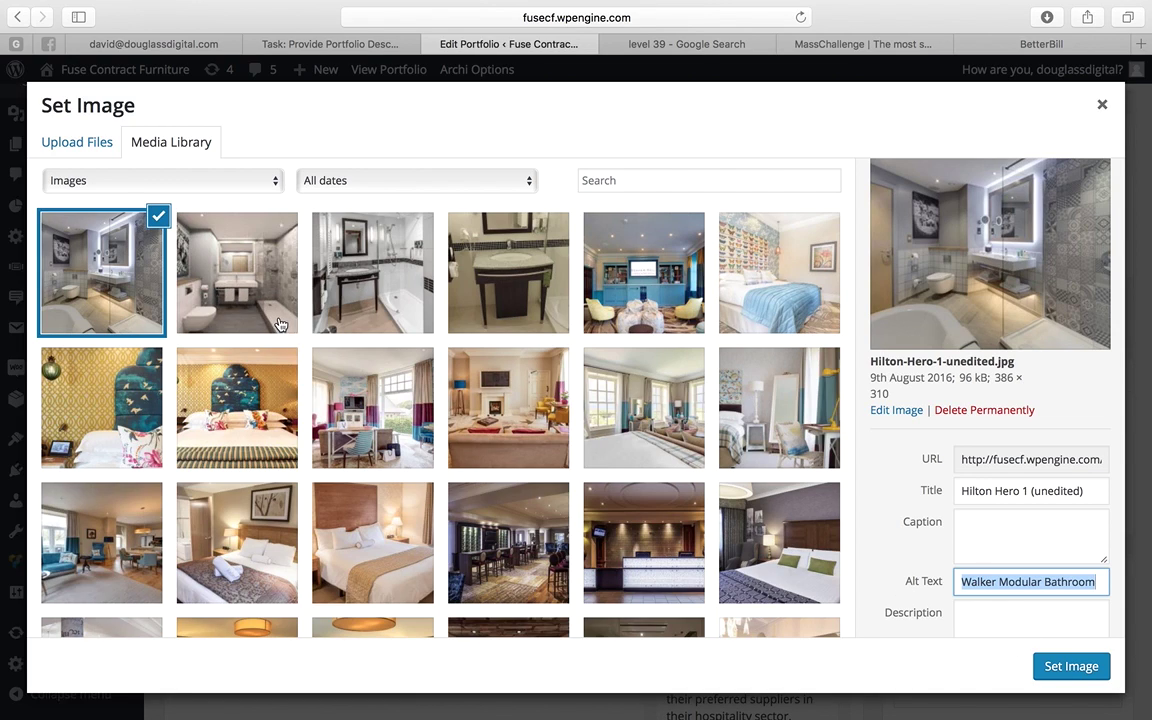
click(255, 295)
click(1022, 571)
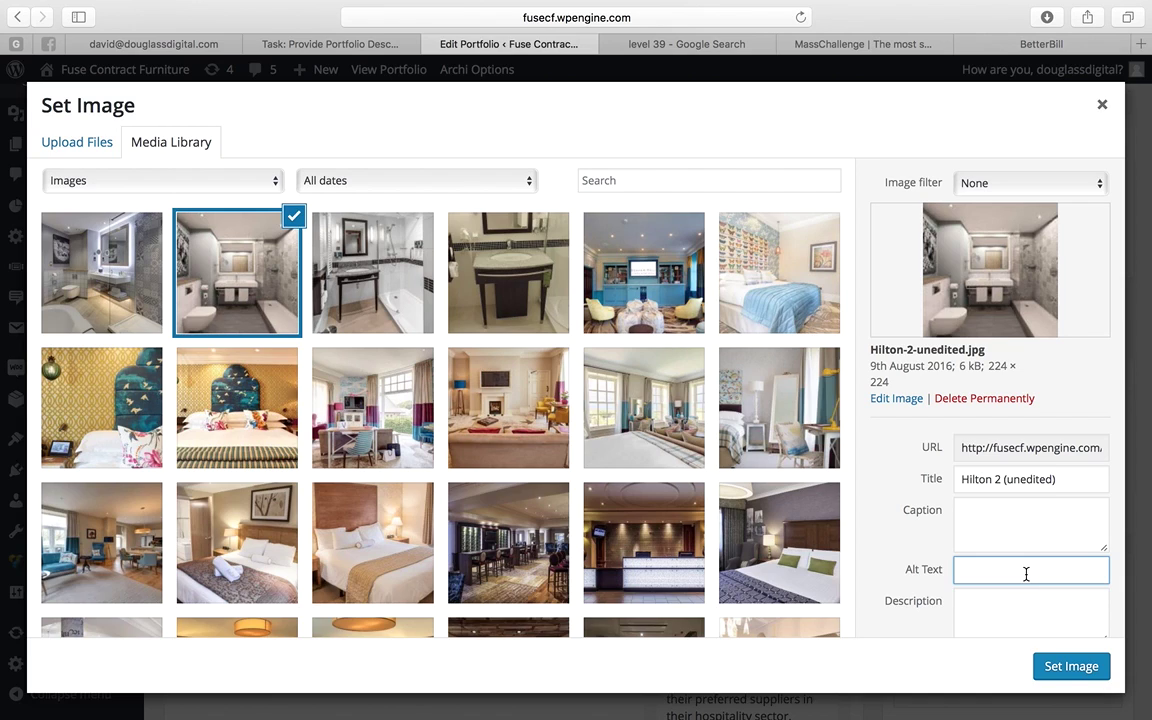
key(super+v)
click(320, 252)
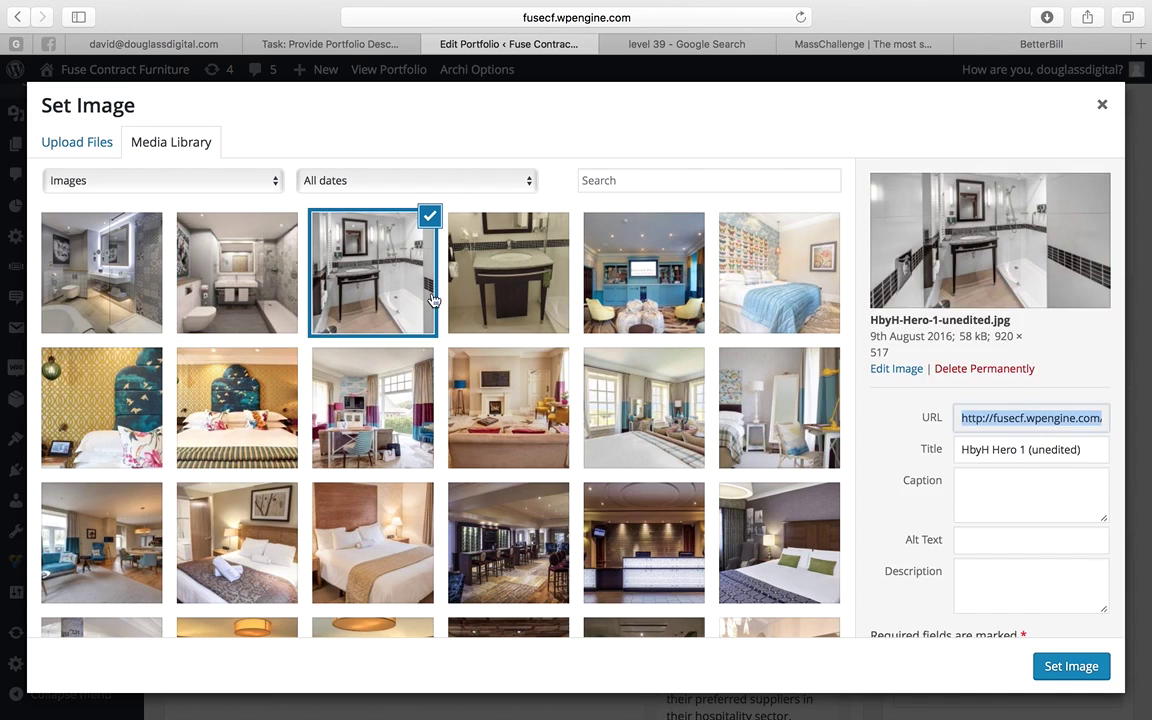
click(978, 567)
key(super+v)
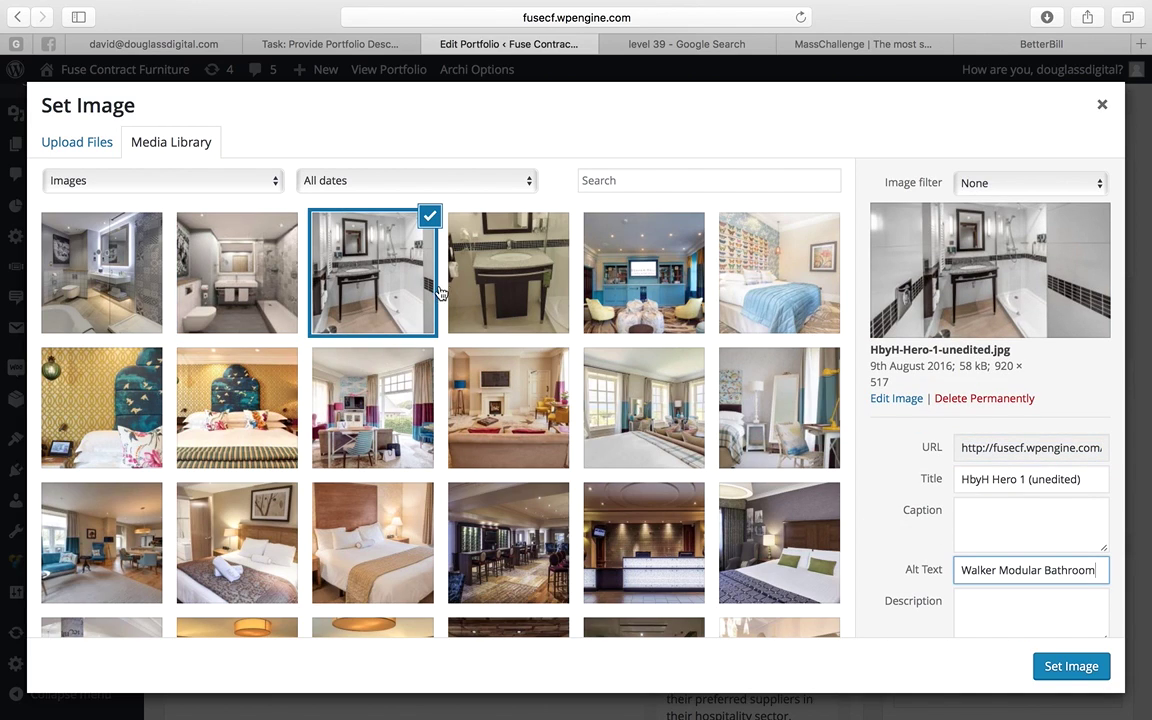
click(565, 315)
click(987, 570)
key(super+v)
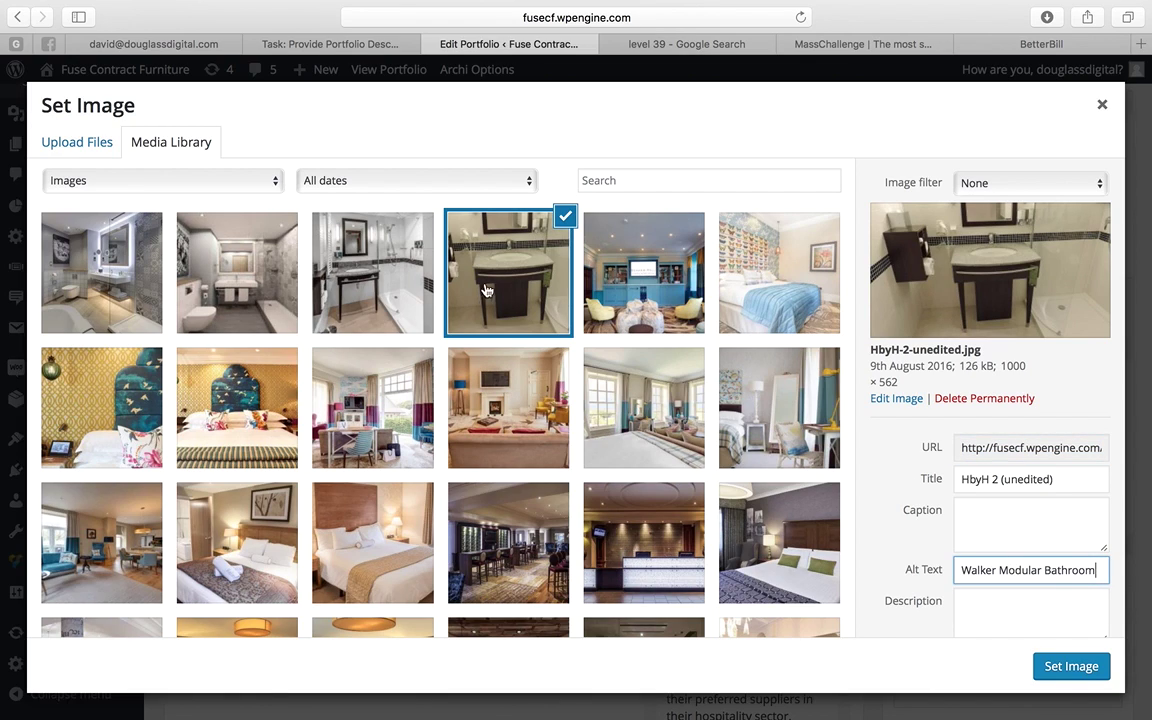
- Set the first Single Image to HbyH-Hero-1-unedited.jpg and save it
click(90, 284)
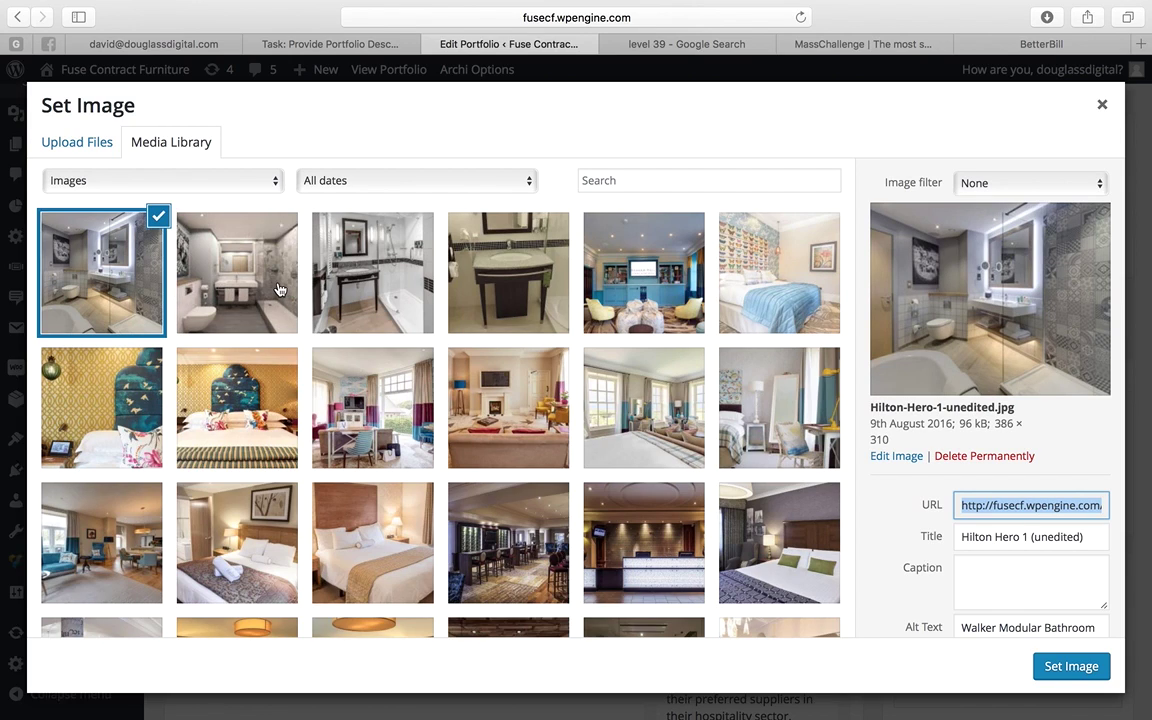
click(242, 260)
click(425, 290)
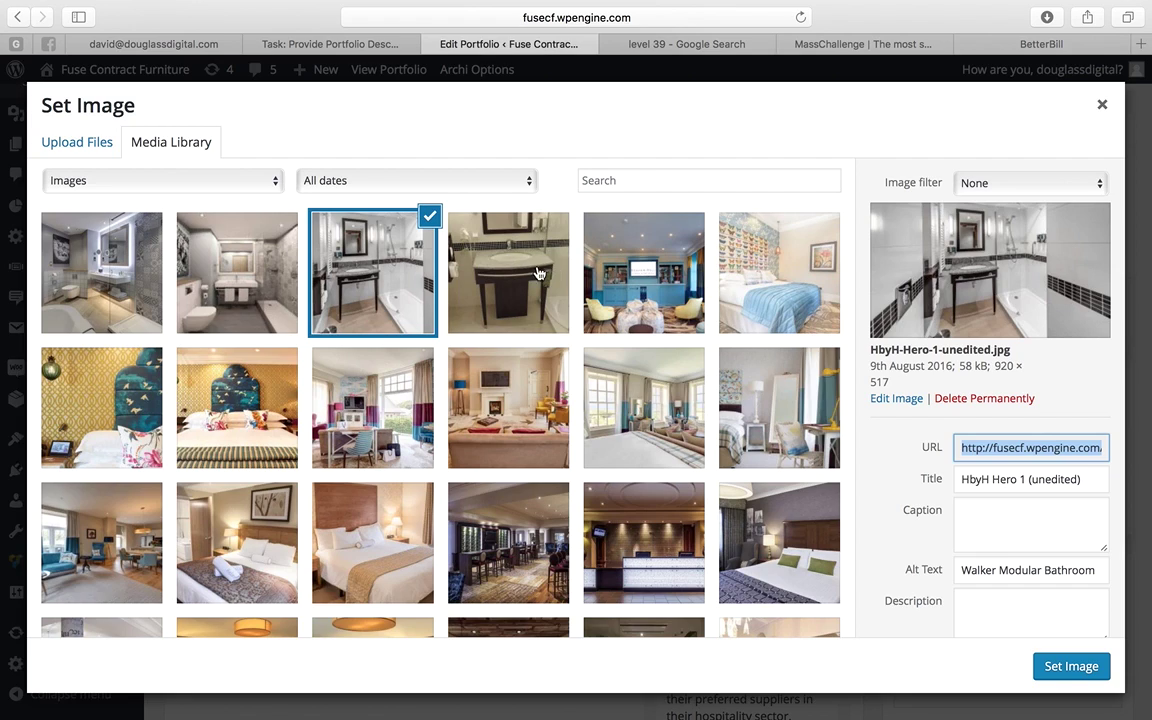
click(486, 248)
click(395, 279)
click(1084, 668)
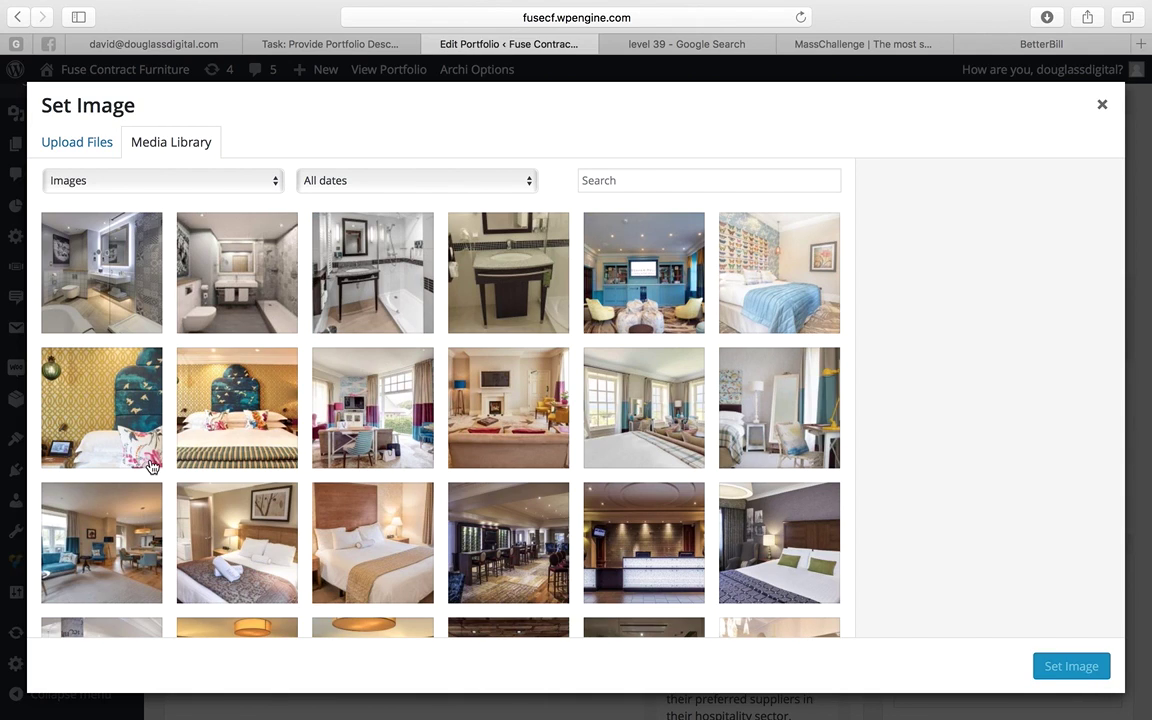
key(Escape)
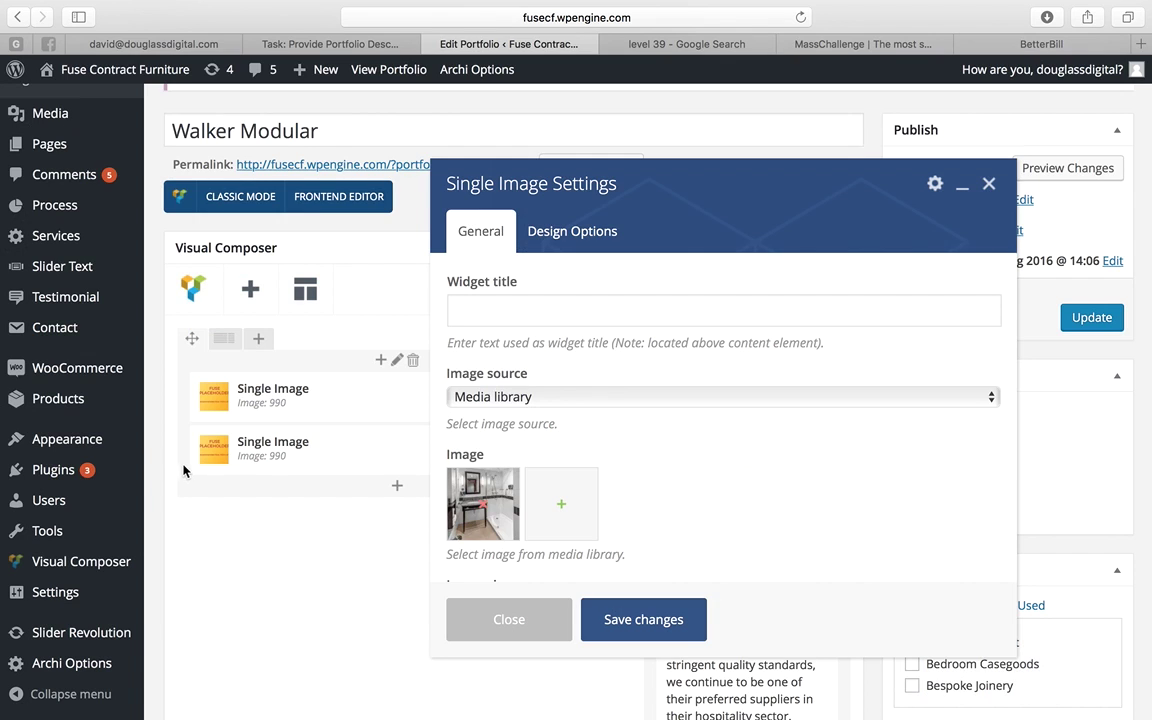
click(676, 617)
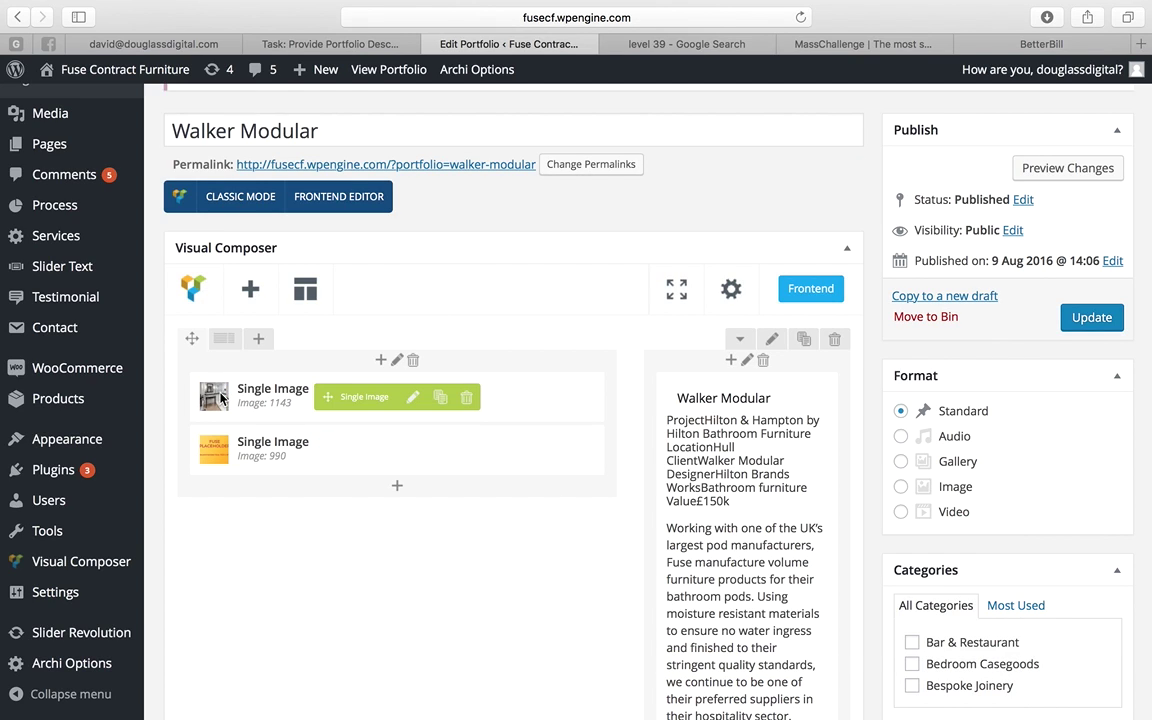
click(410, 455)
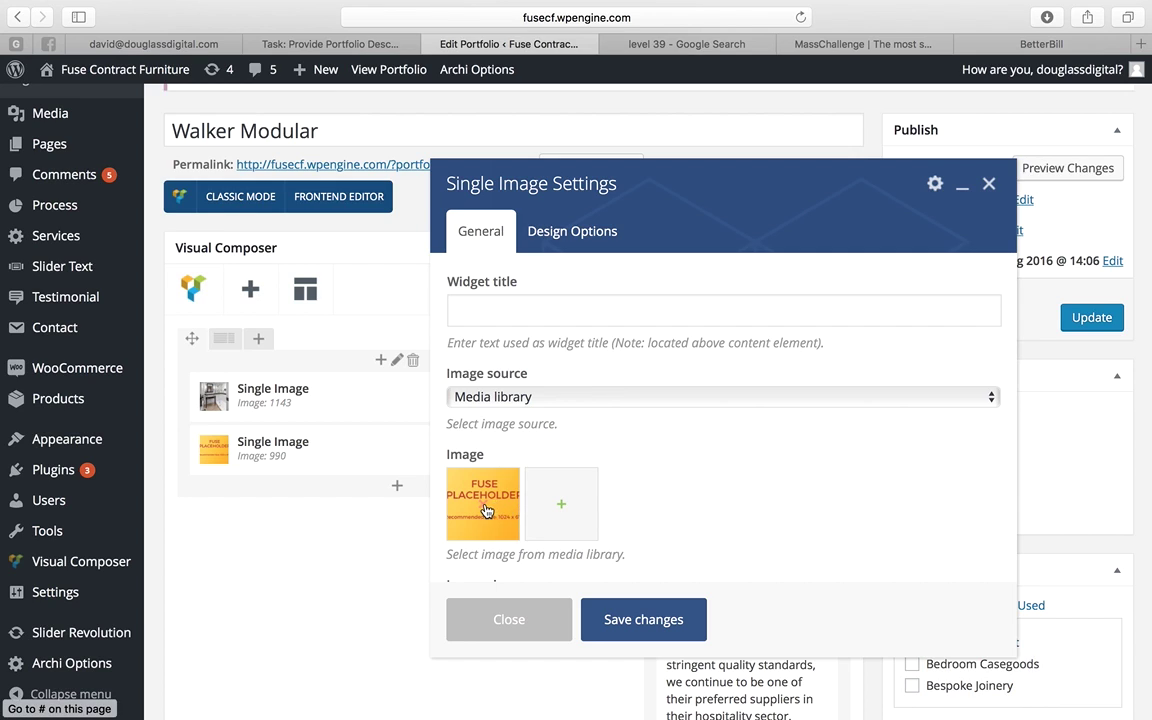
- Swap the second element's placeholder for HbyH-2-unedited.jpg and save the element
click(511, 475)
click(483, 503)
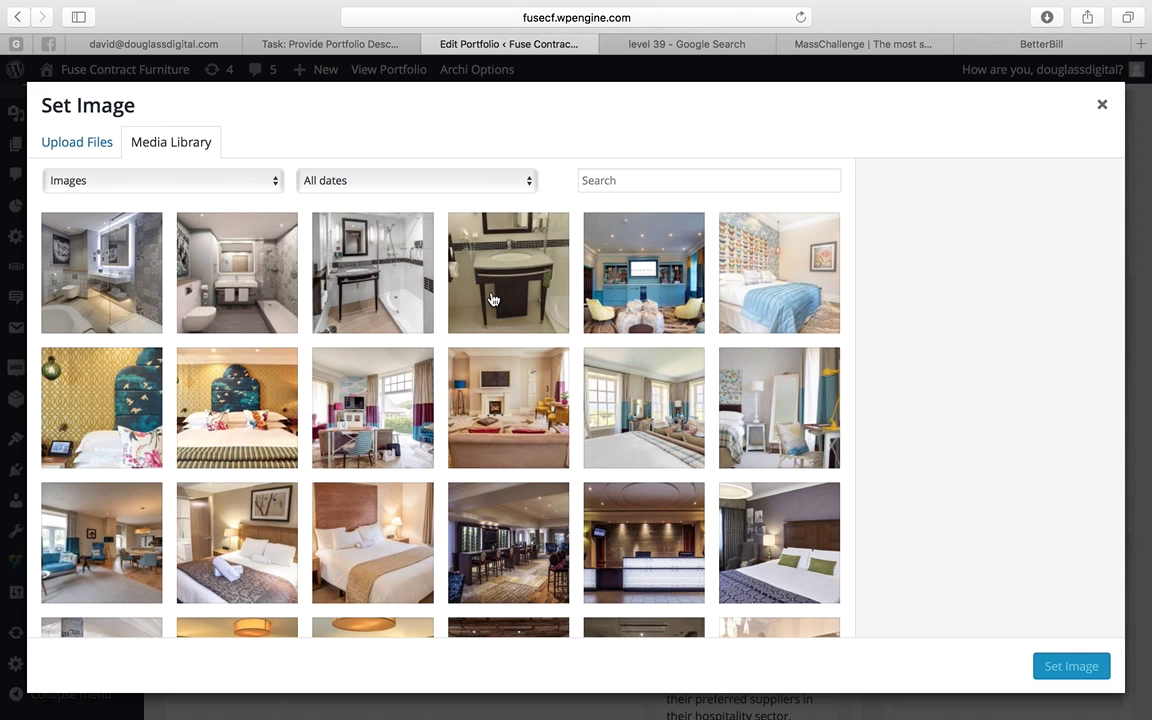
click(492, 300)
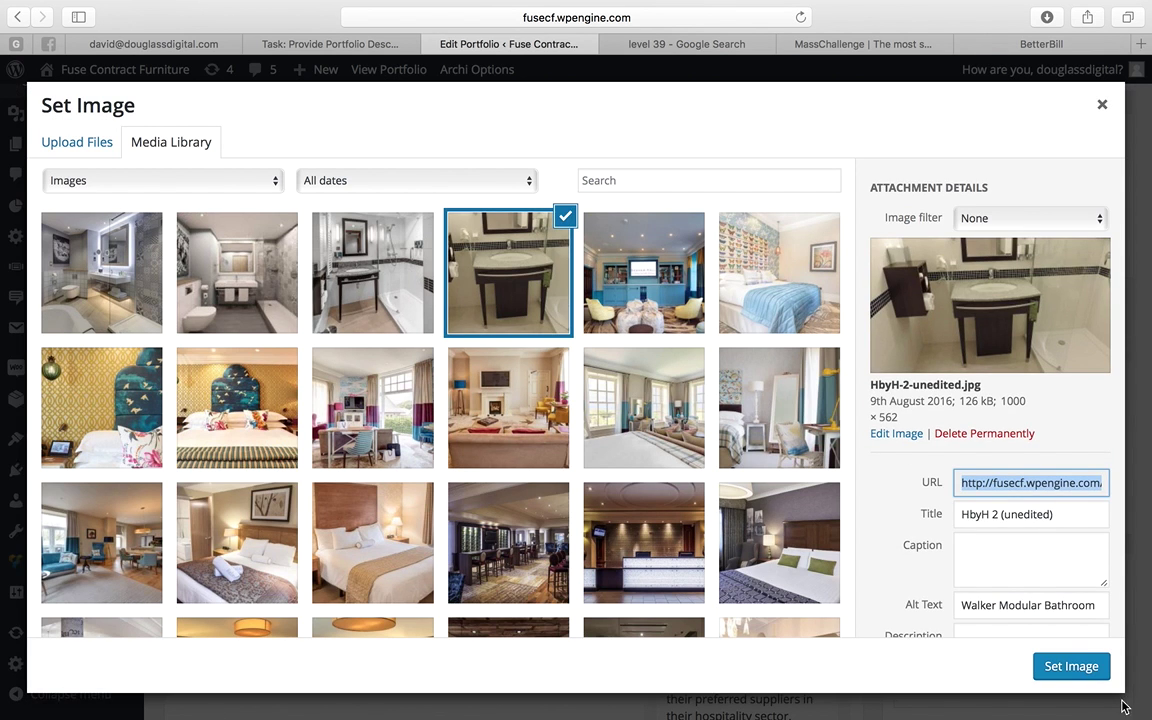
click(1083, 677)
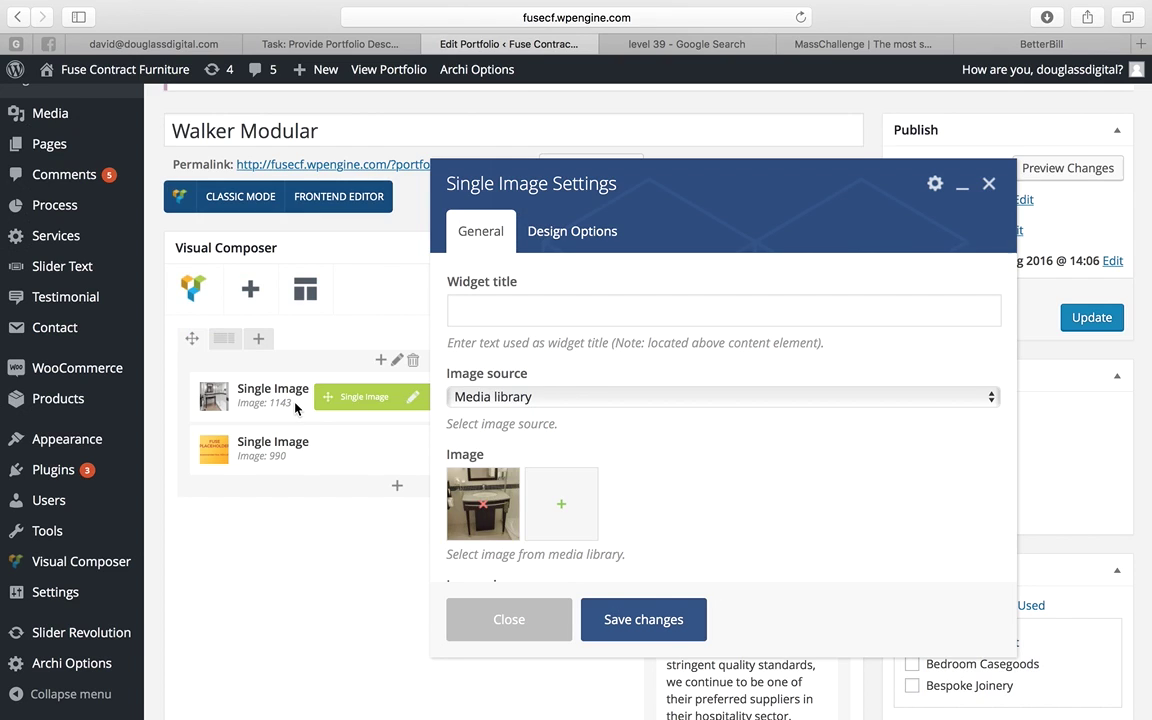
click(643, 620)
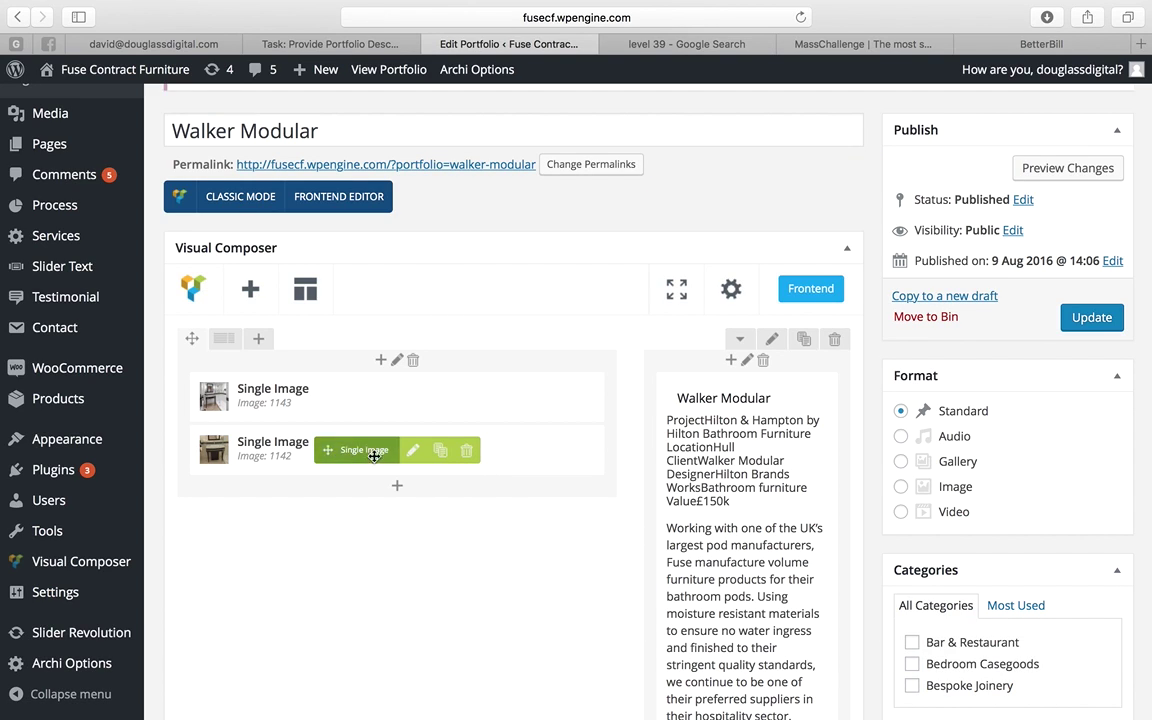
- Duplicate the image element twice and set the third copy to Hilton-2-unedited.jpg
click(441, 455)
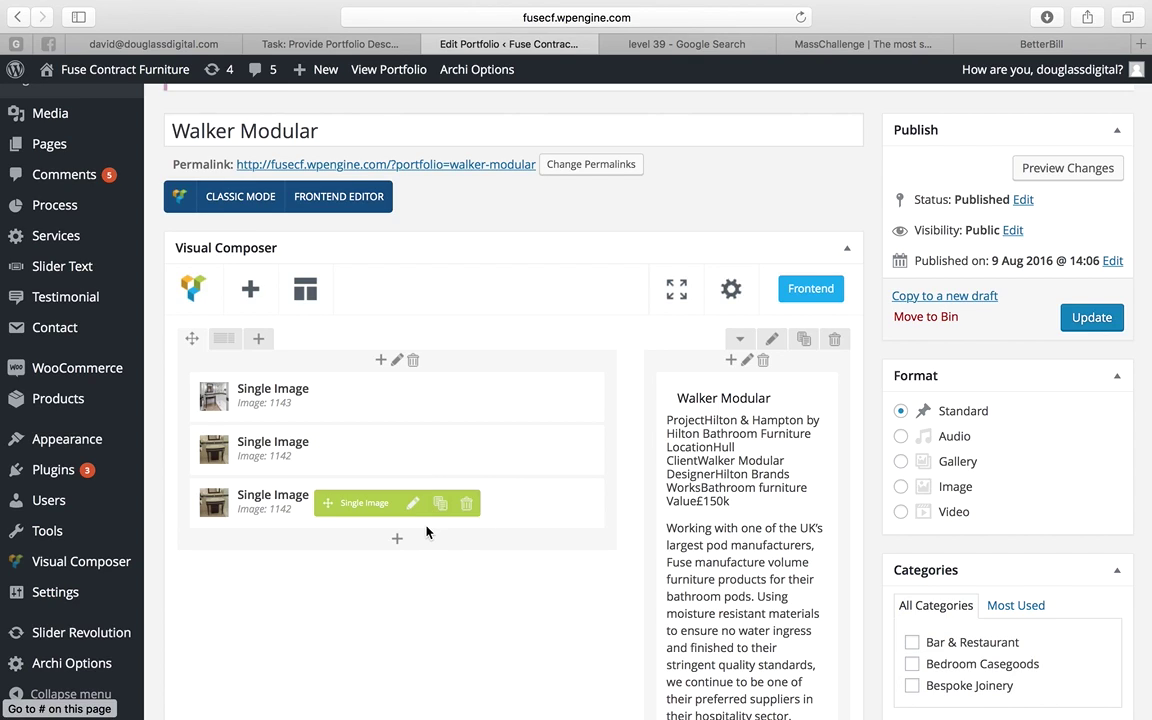
click(441, 503)
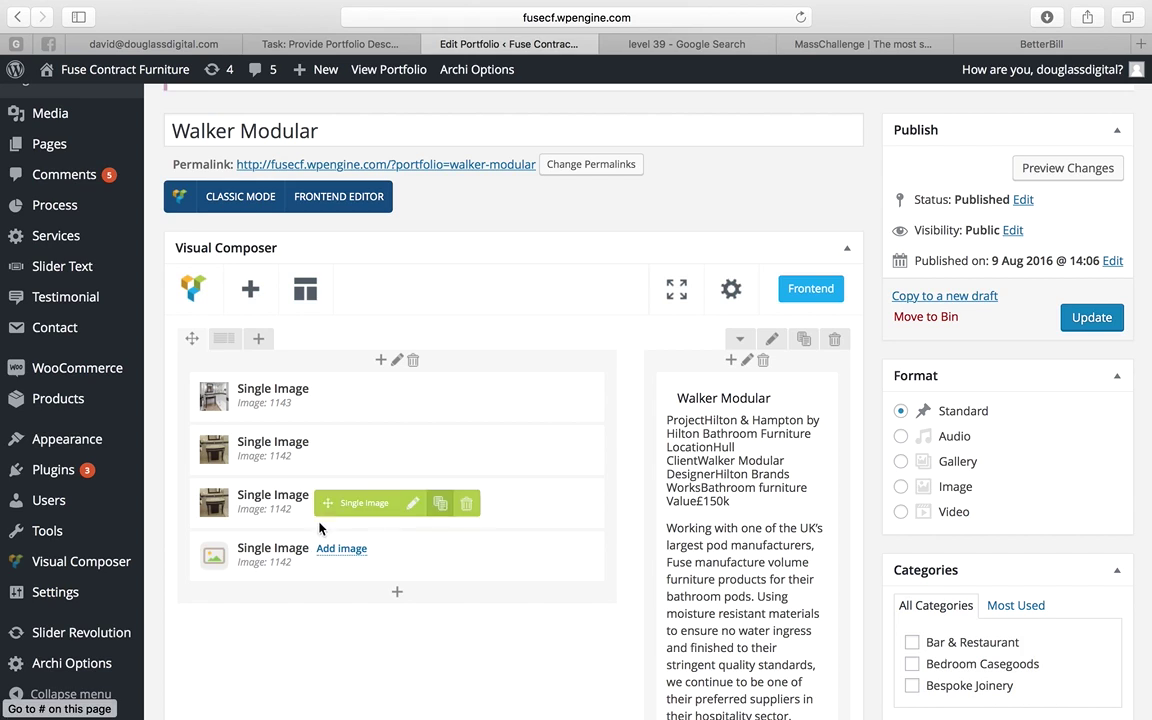
click(412, 503)
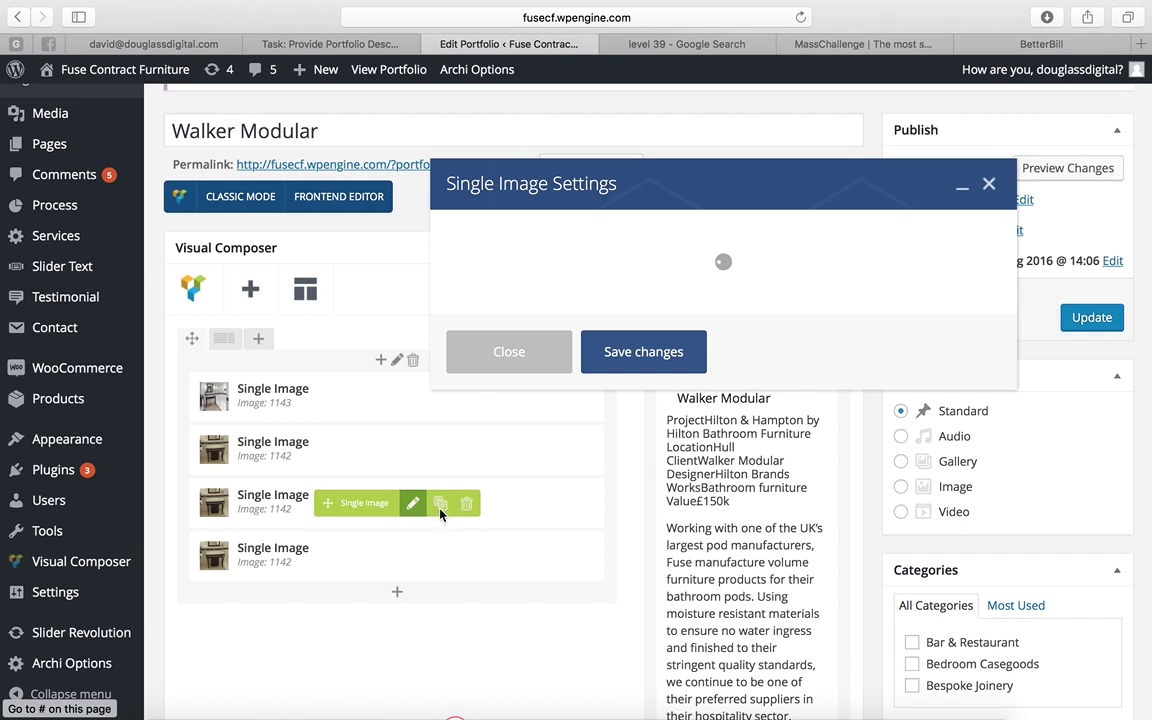
click(483, 505)
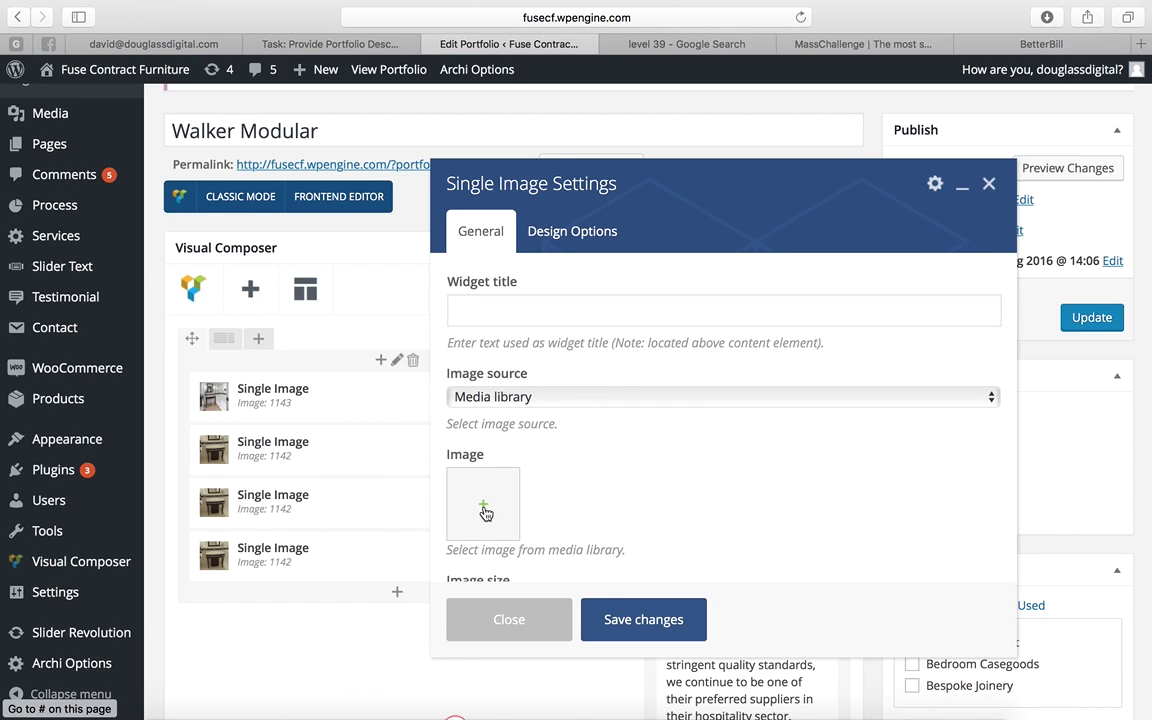
click(484, 508)
click(205, 285)
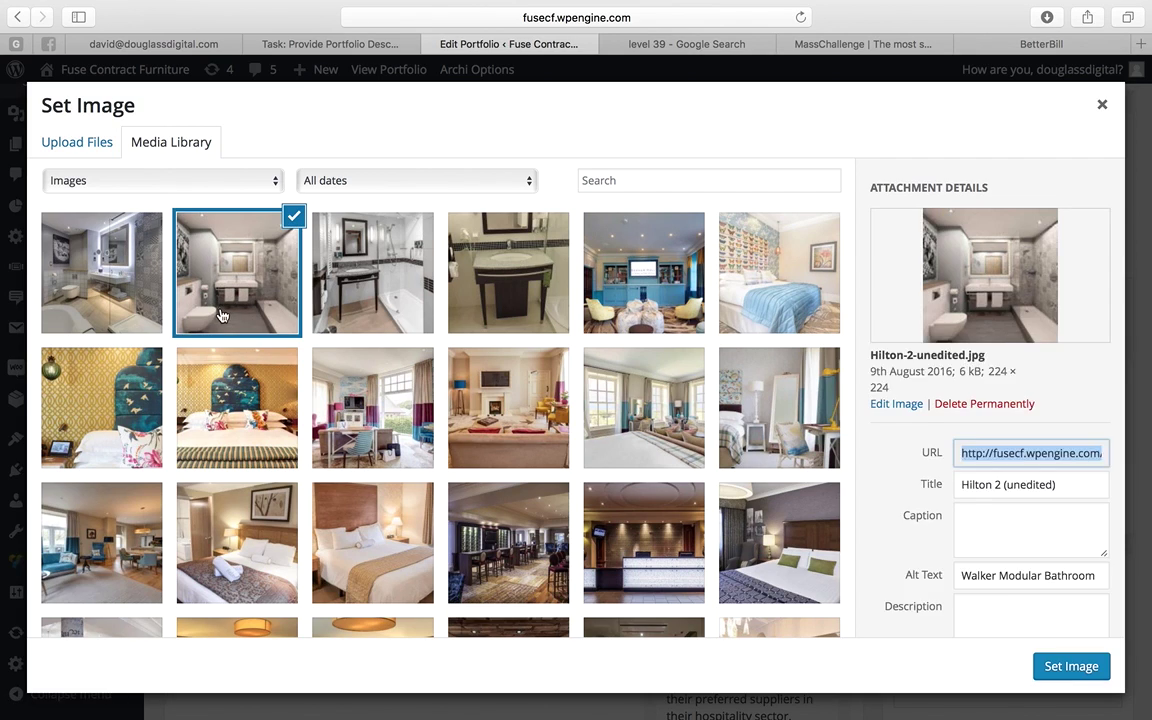
click(1060, 664)
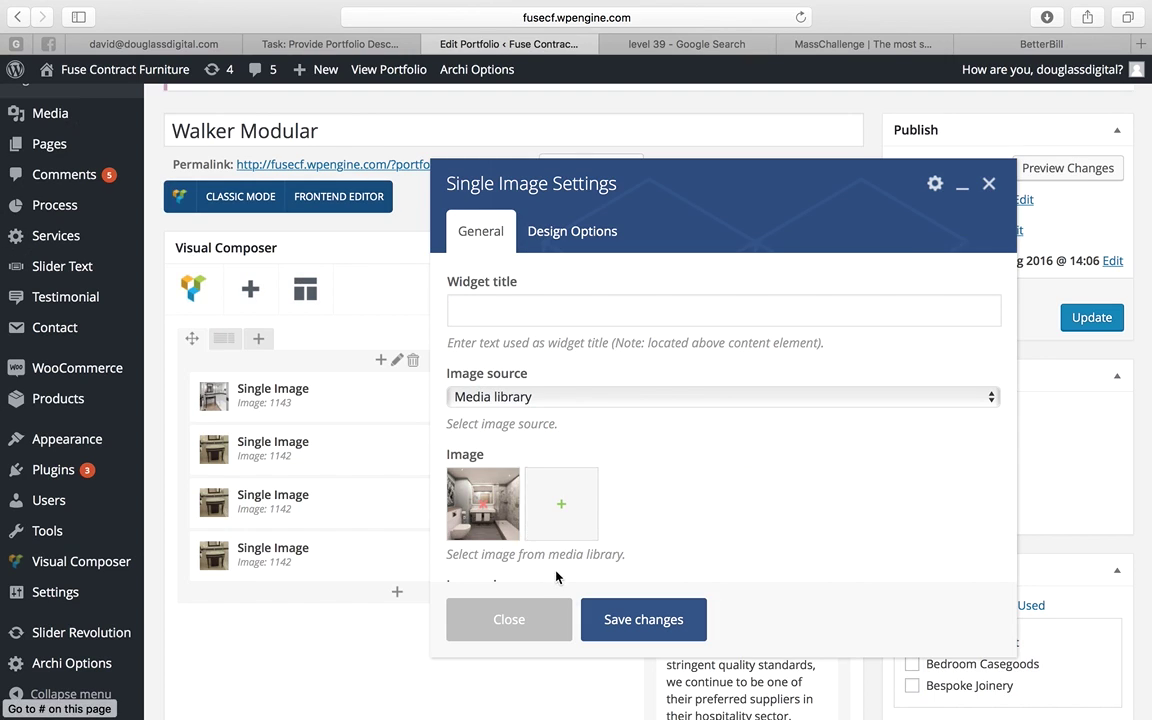
click(617, 614)
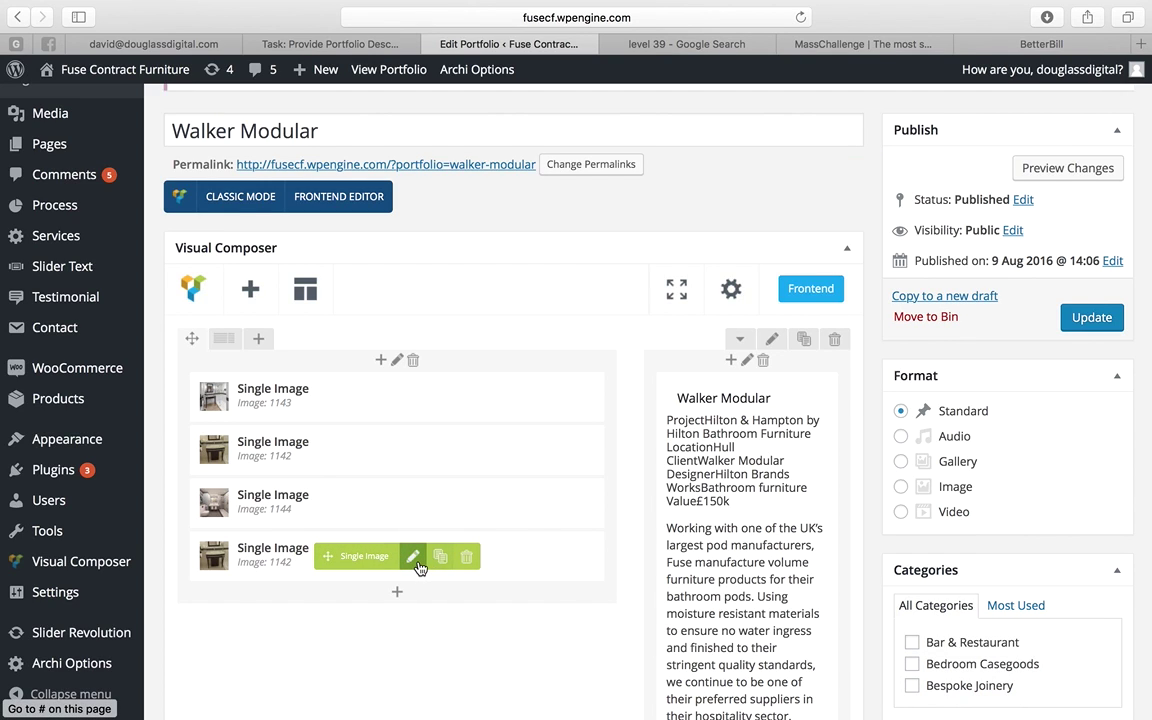
- Set the fourth Single Image to Hilton-Hero-1-unedited.jpg (image 1145) and save it
click(414, 558)
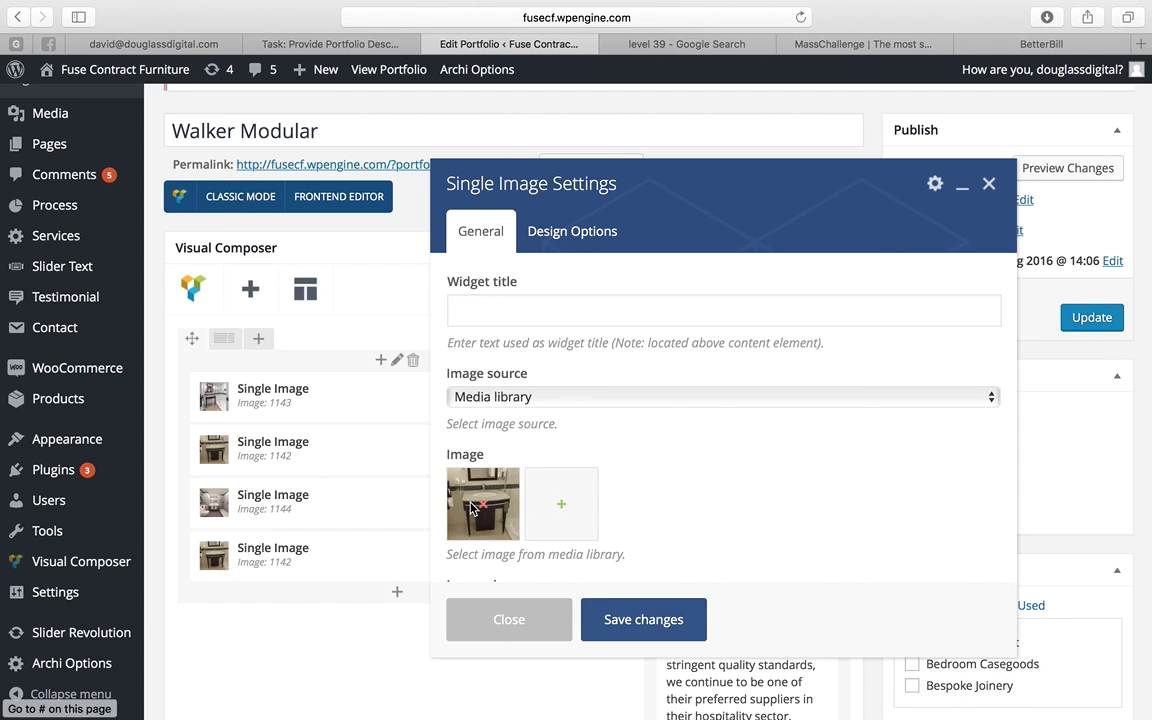
click(481, 512)
click(481, 510)
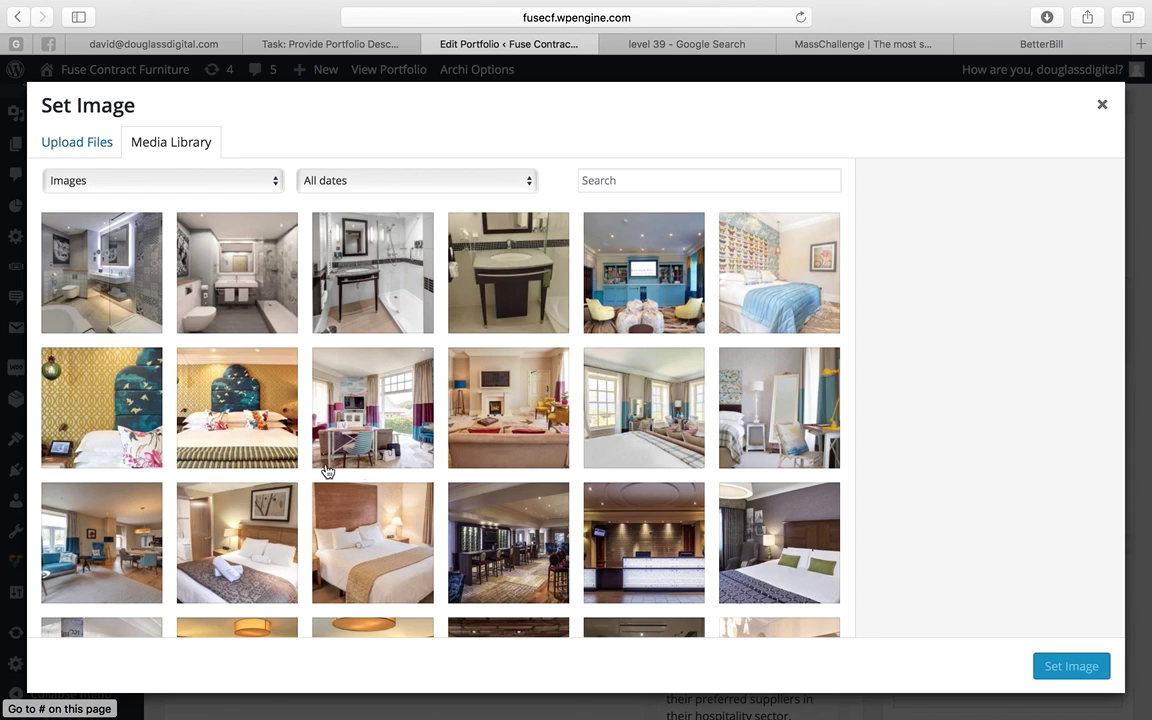
click(110, 280)
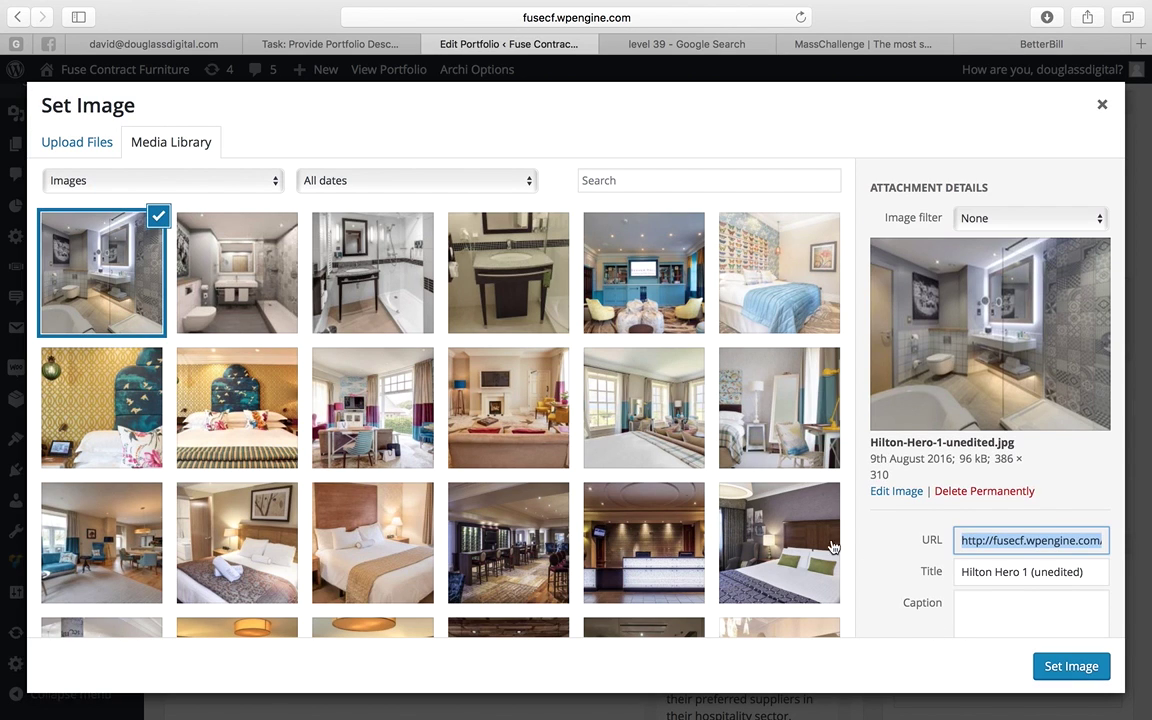
click(1060, 664)
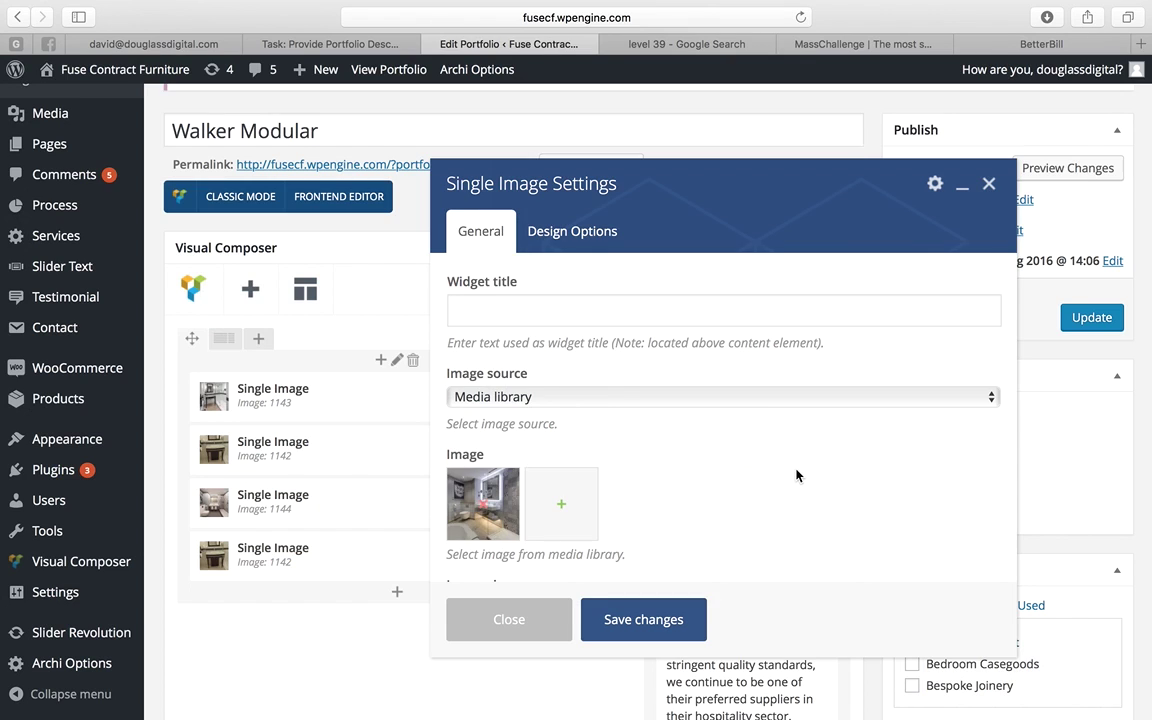
click(668, 619)
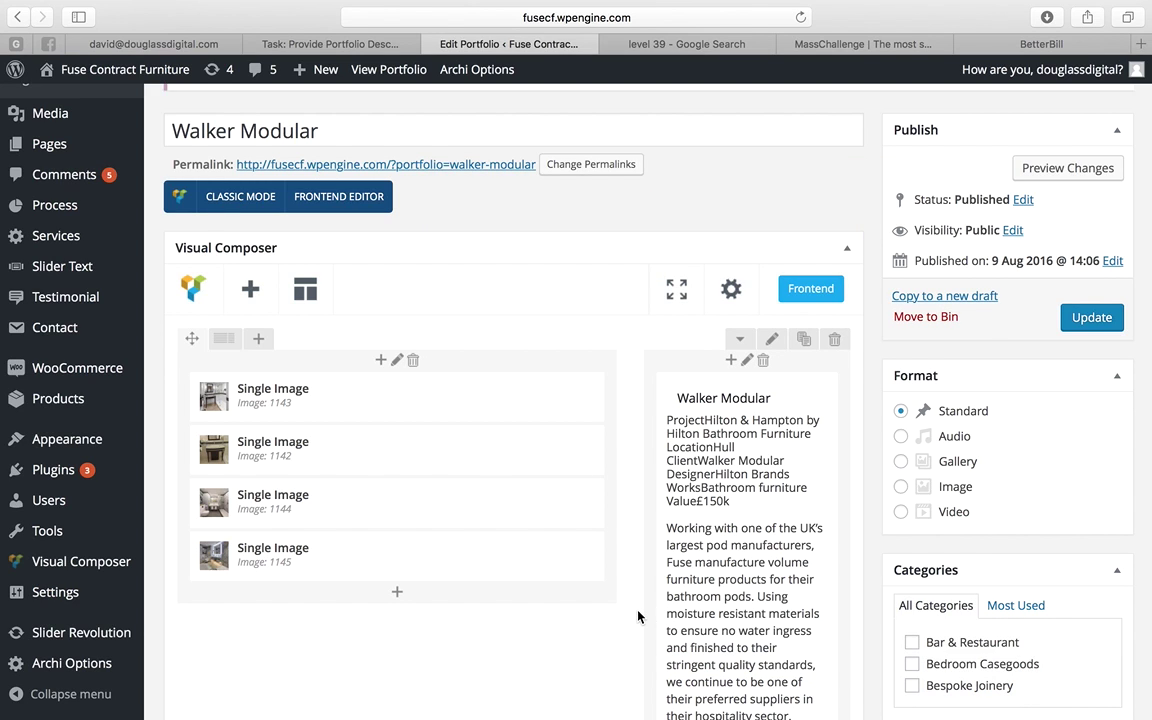
scroll(640, 617, down, 4)
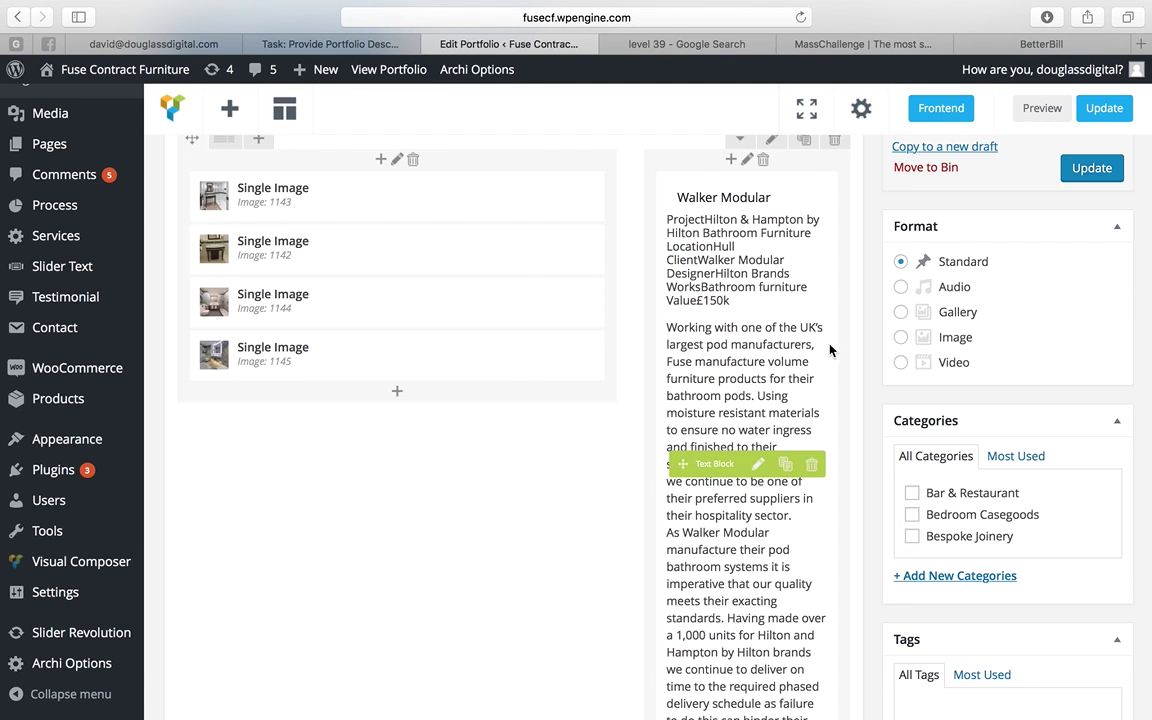
scroll(808, 363, up, 2)
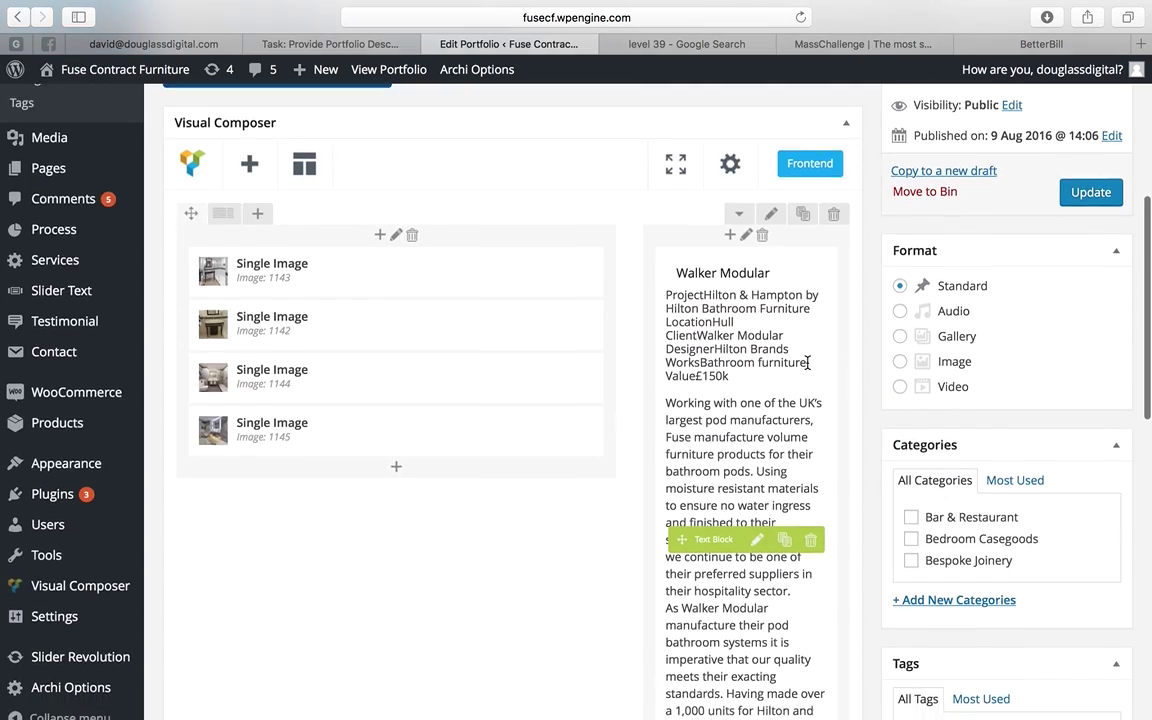
scroll(808, 365, down, 5)
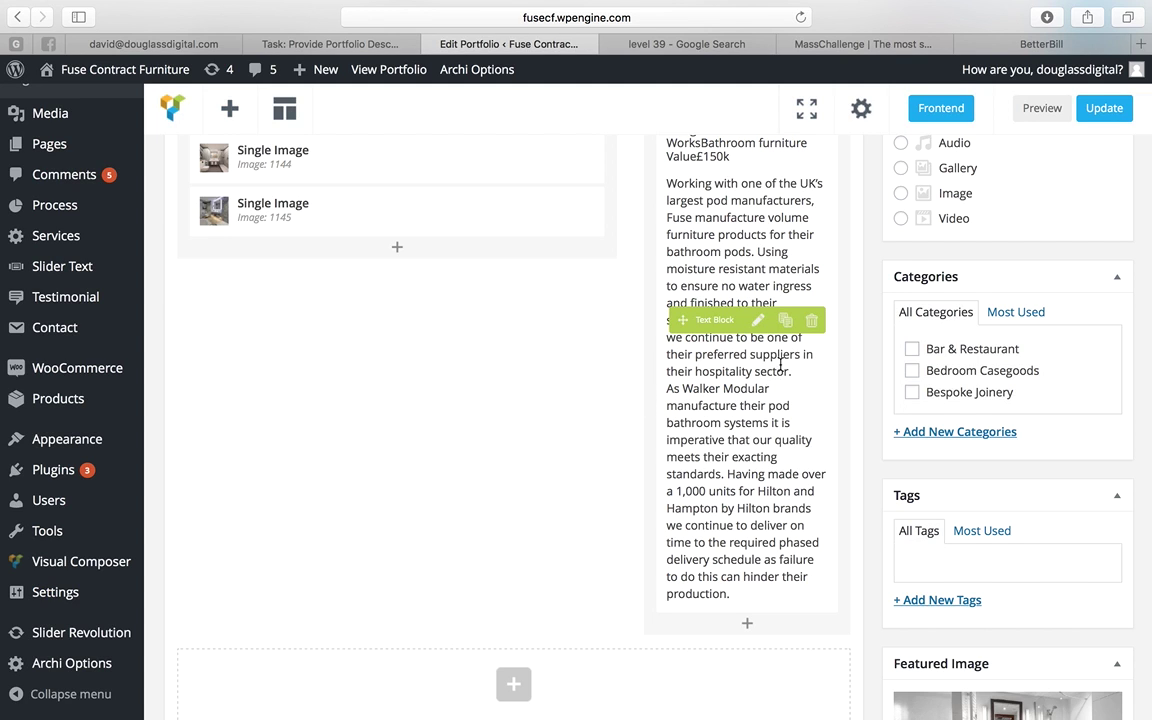
scroll(753, 345, up, 3)
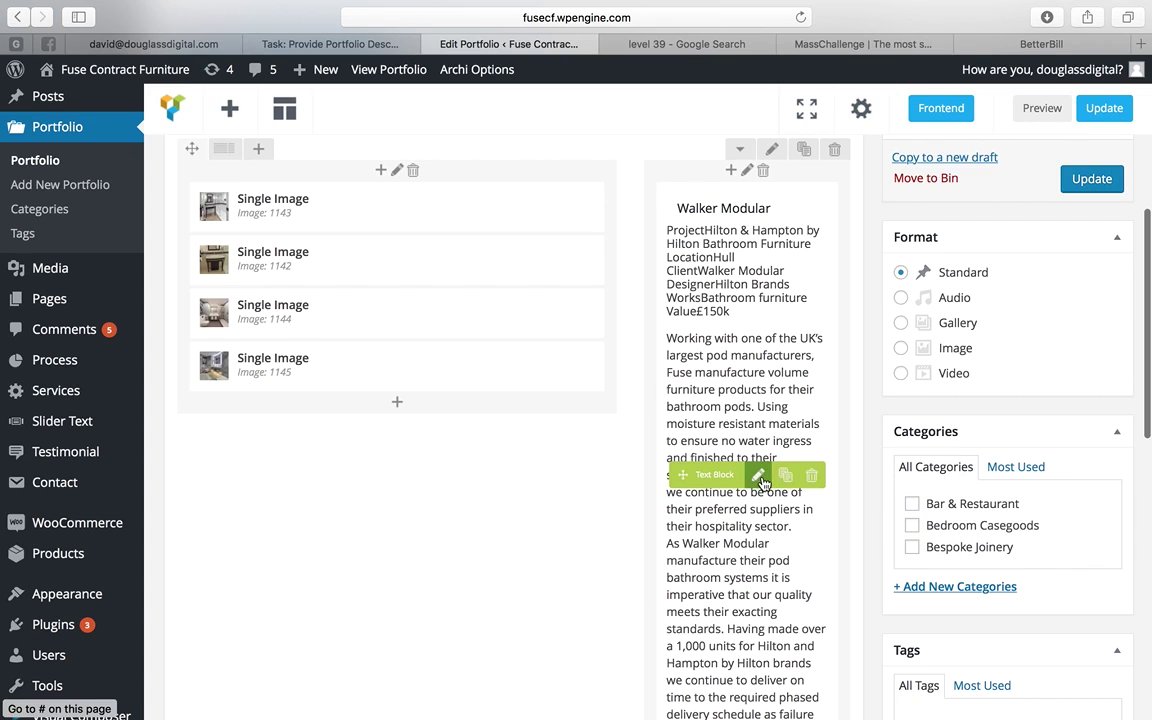
- In the description's Text view, add a line break after 'hospitality sector.' and save the block
click(759, 477)
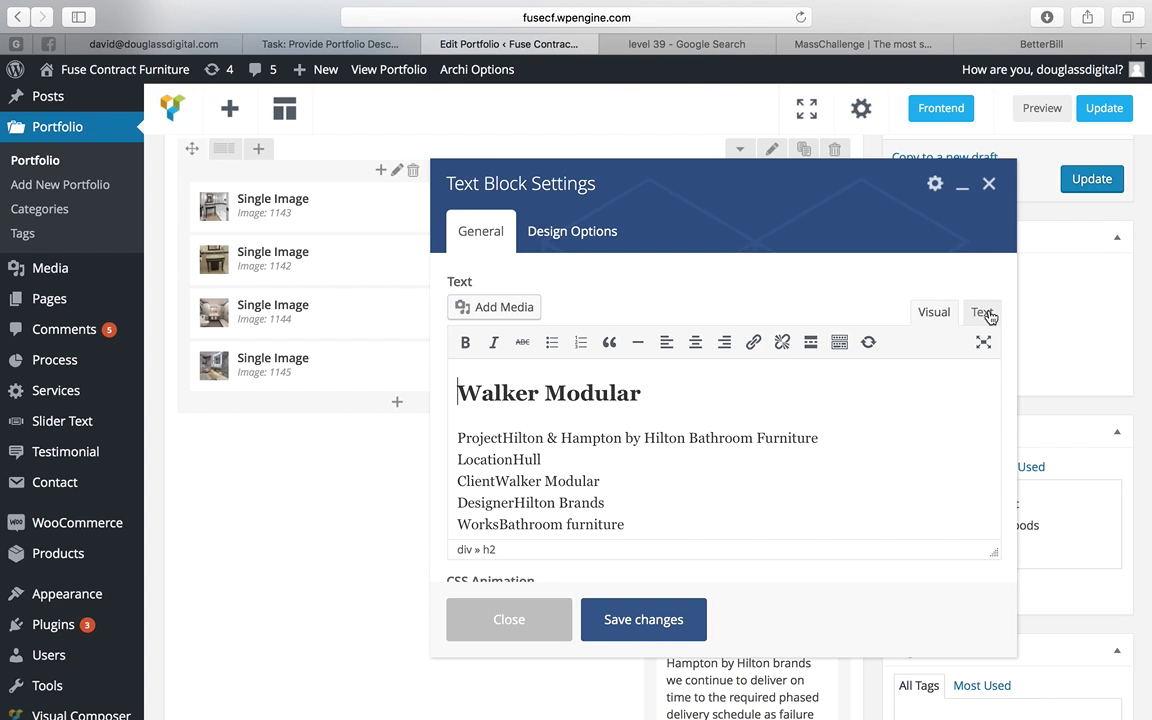
click(982, 312)
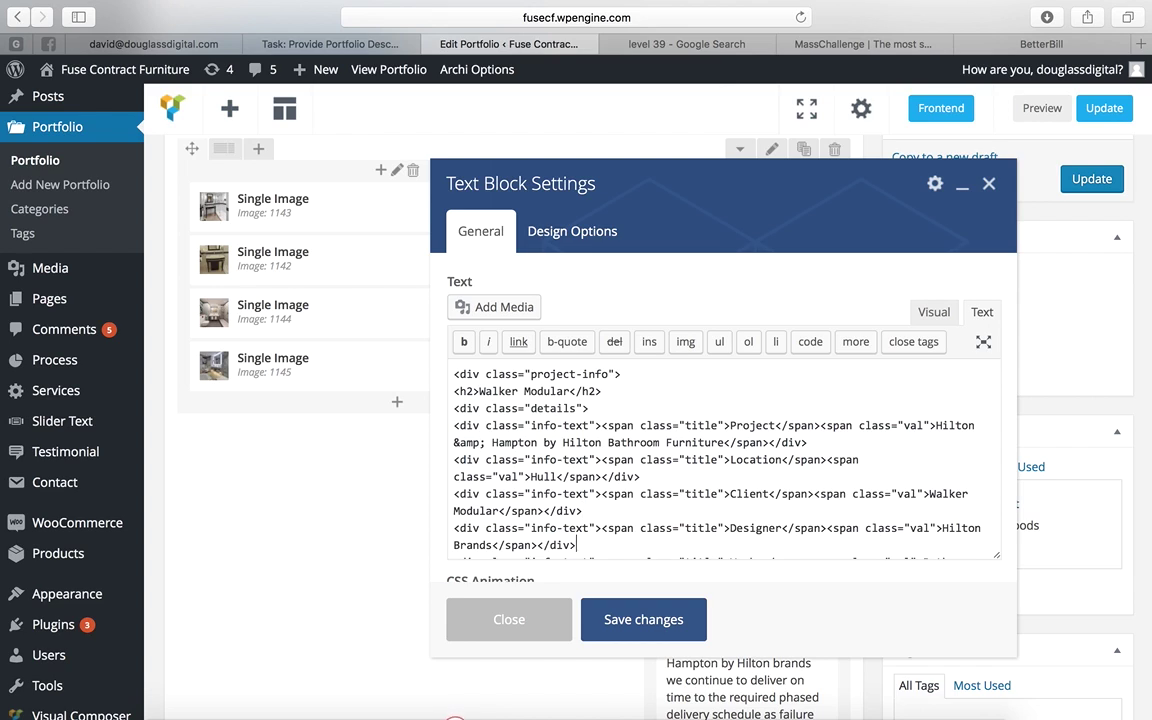
scroll(700, 470, down, 5)
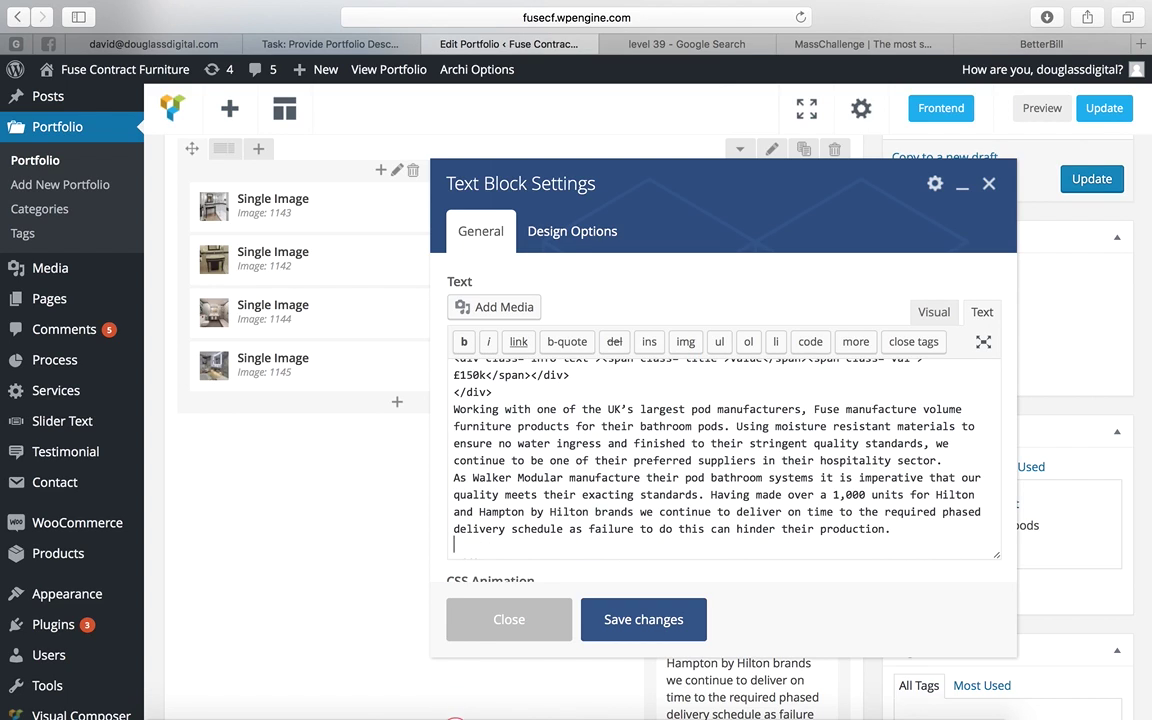
scroll(768, 477, down, 1)
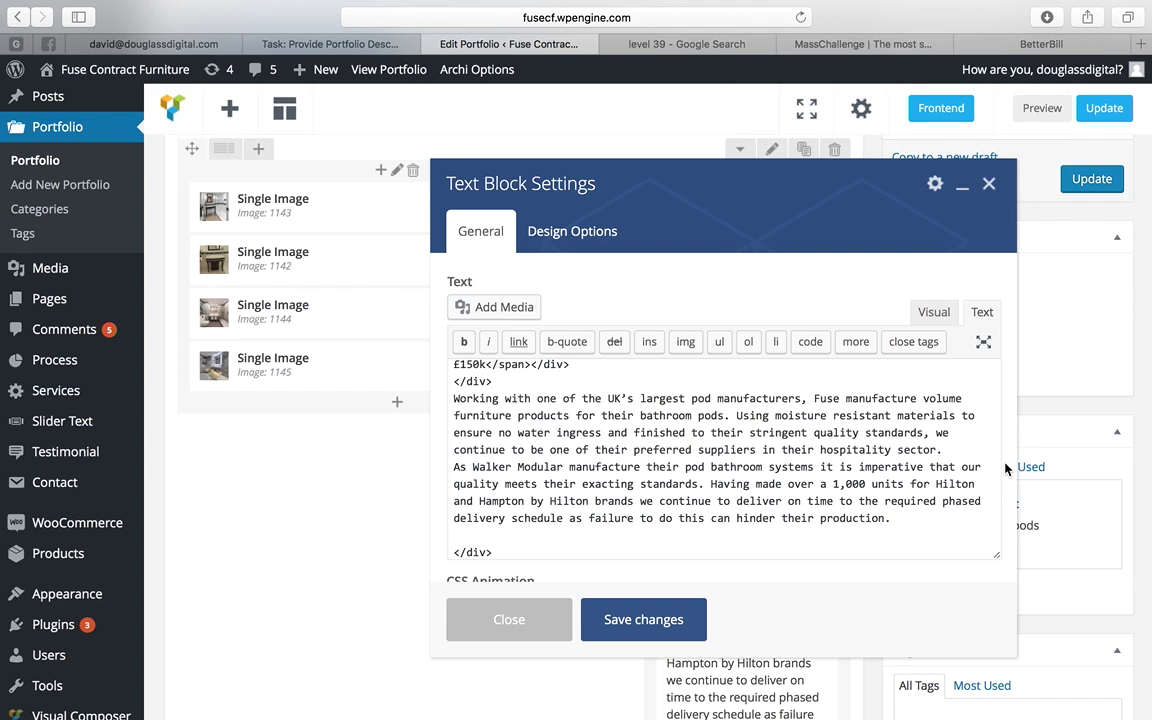
click(943, 450)
key(Return)
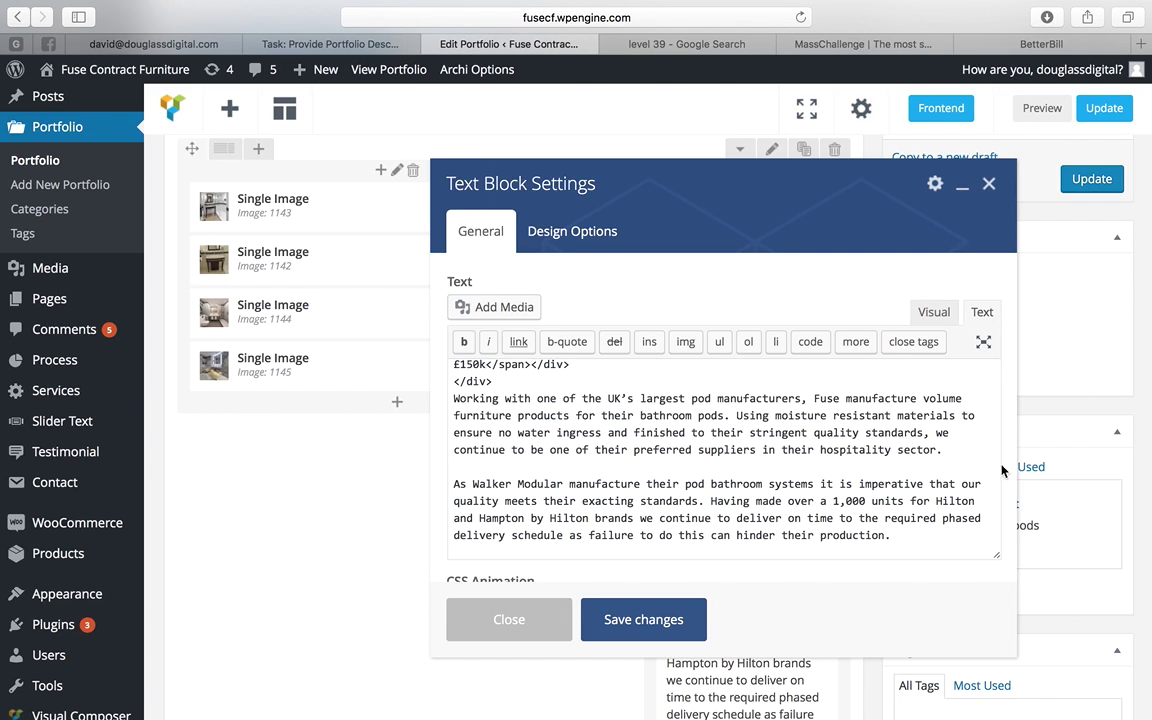
click(643, 619)
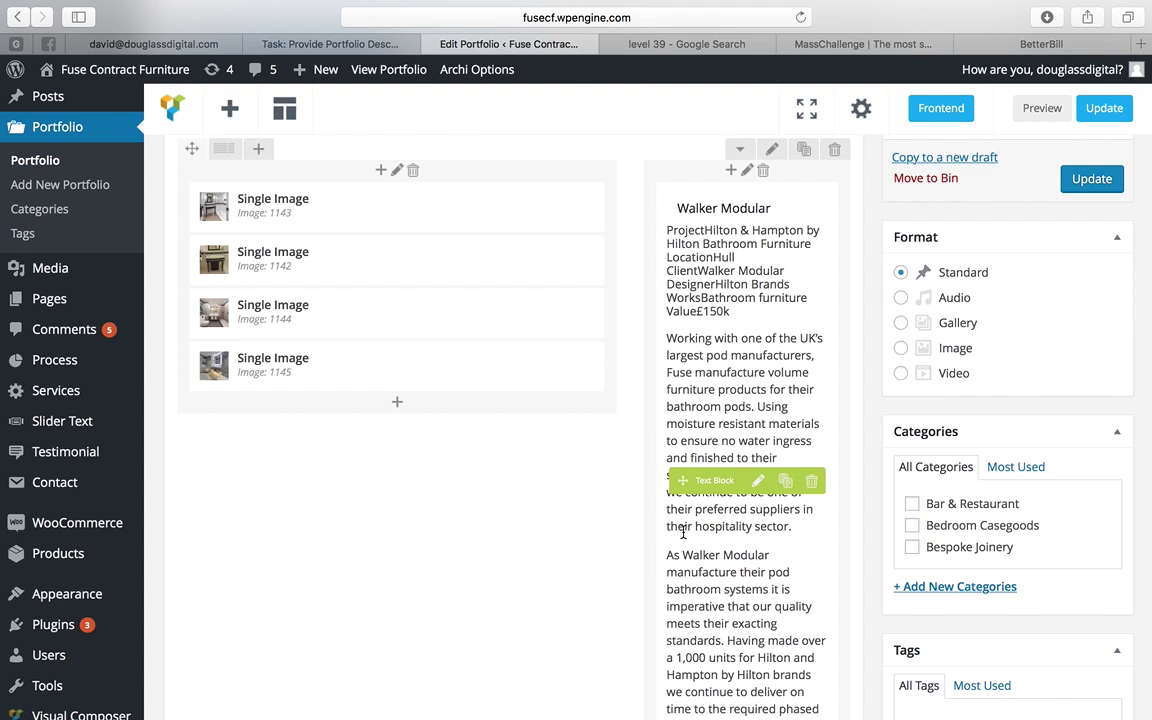
scroll(703, 545, up, 3)
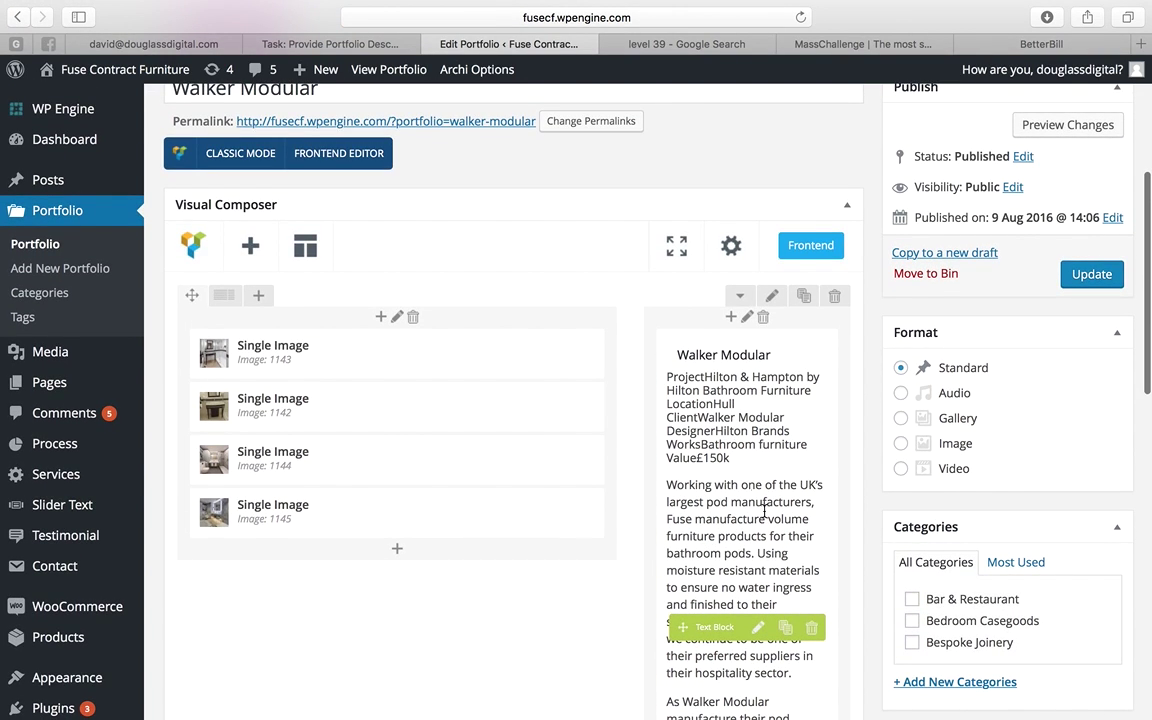
click(757, 628)
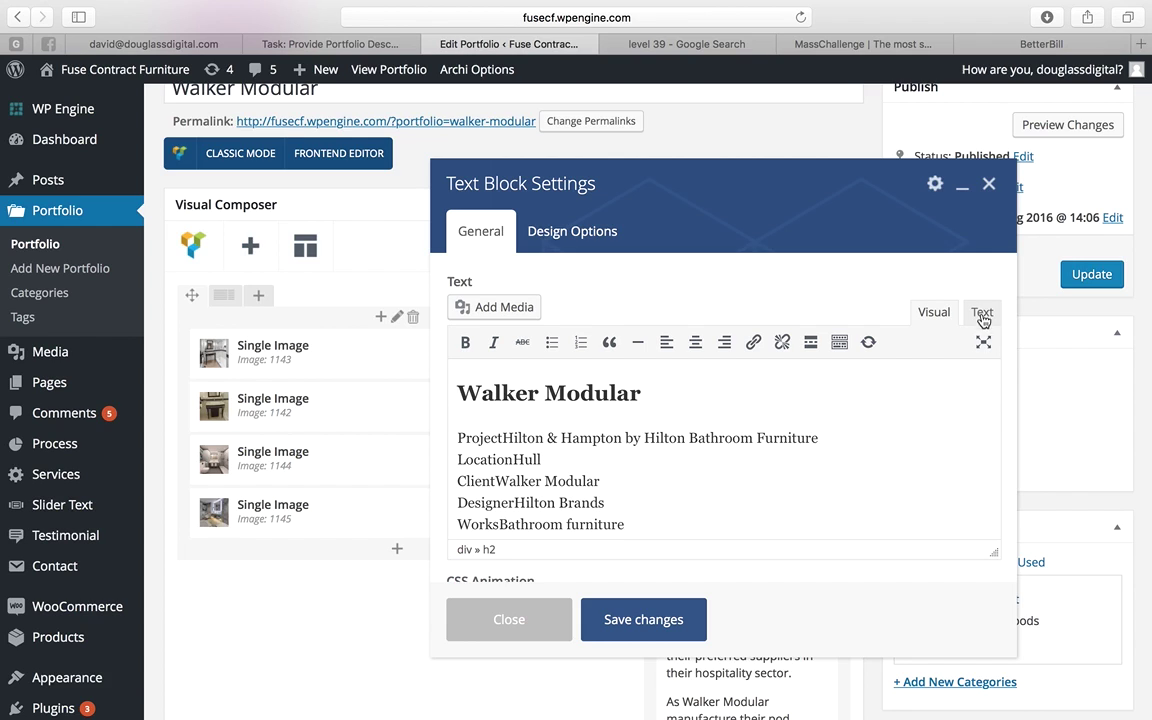
click(982, 313)
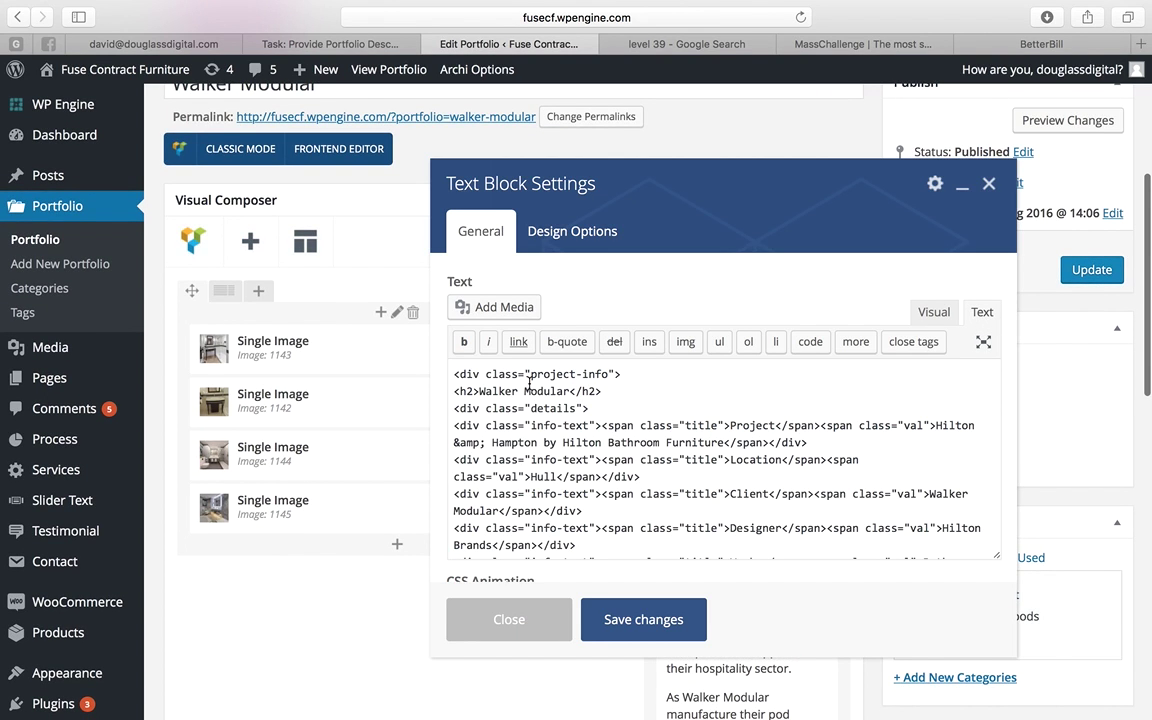
scroll(540, 456, down, 2)
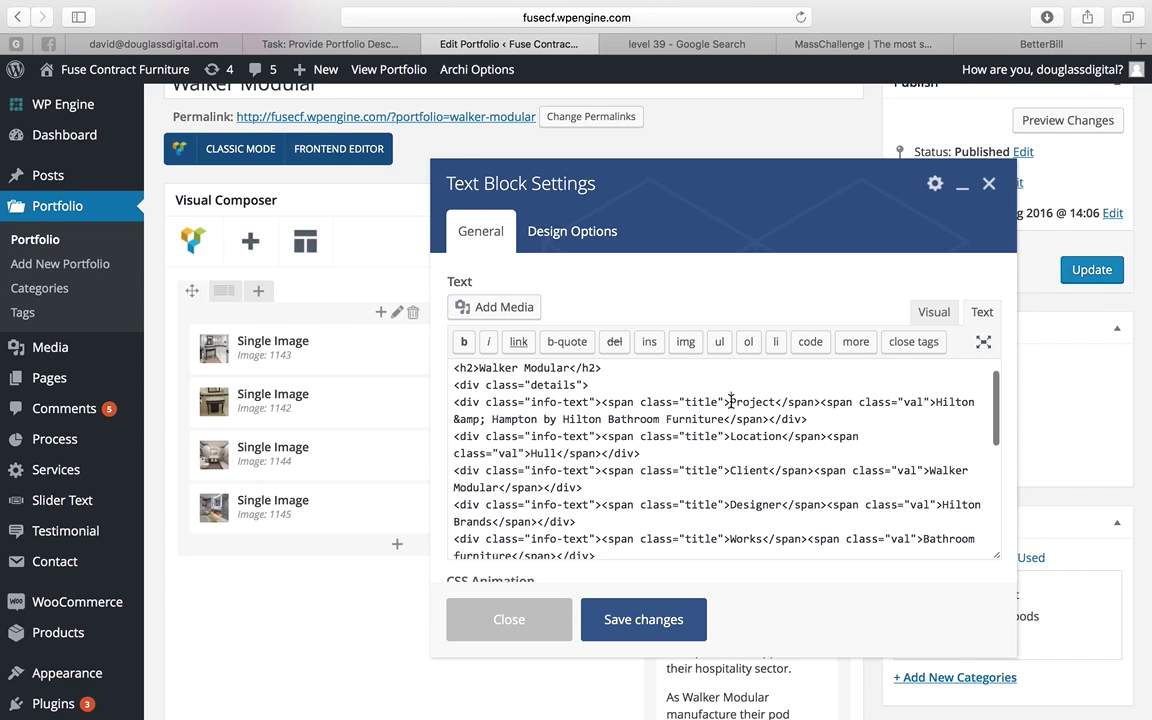
drag(731, 401, 779, 401)
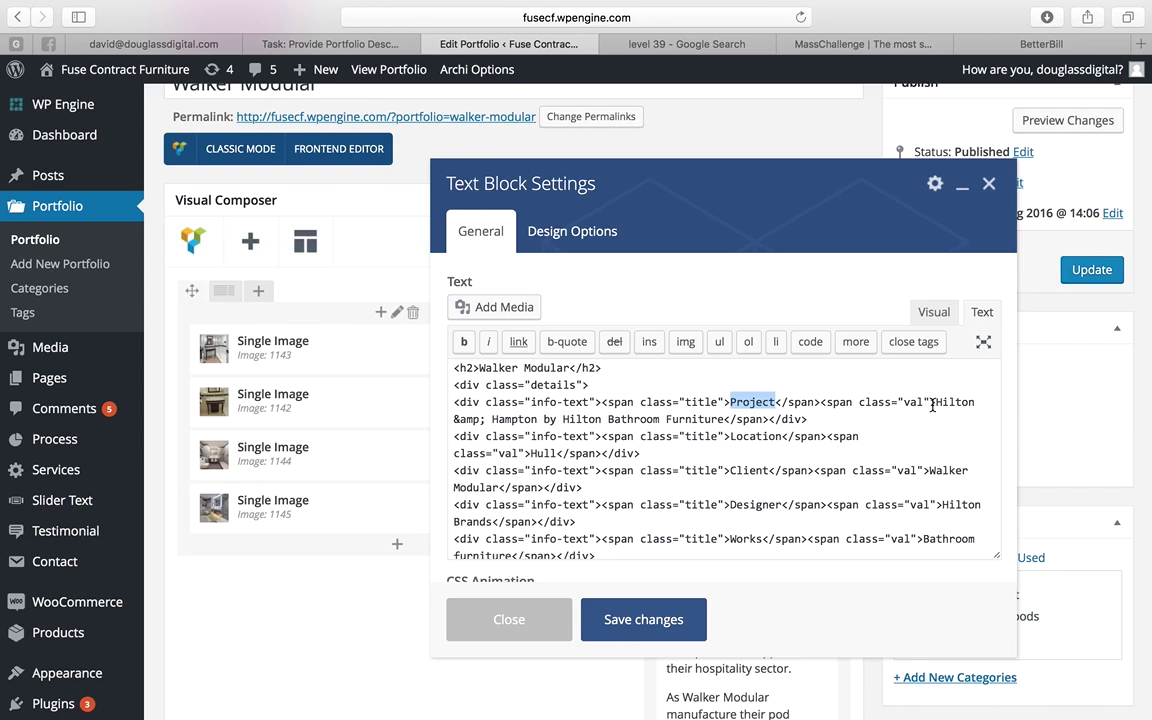
drag(932, 404, 937, 405)
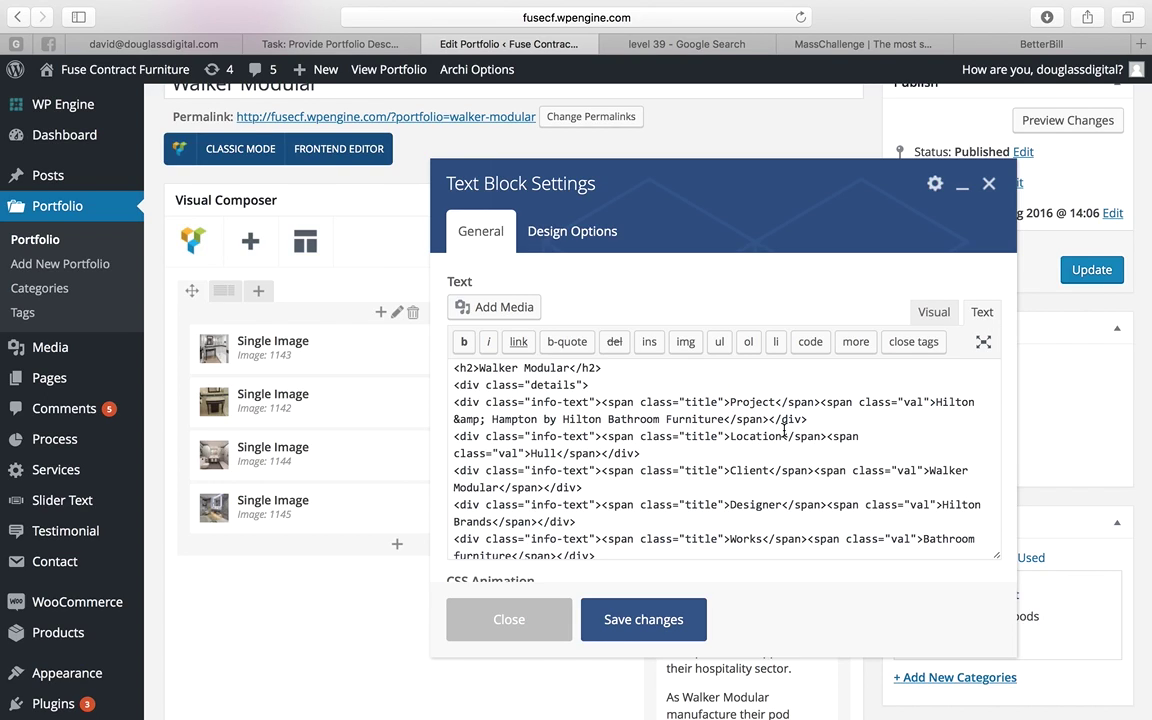
click(648, 621)
- Update the Walker Modular post and check that a bathroom photo is its featured image
scroll(840, 430, up, 1)
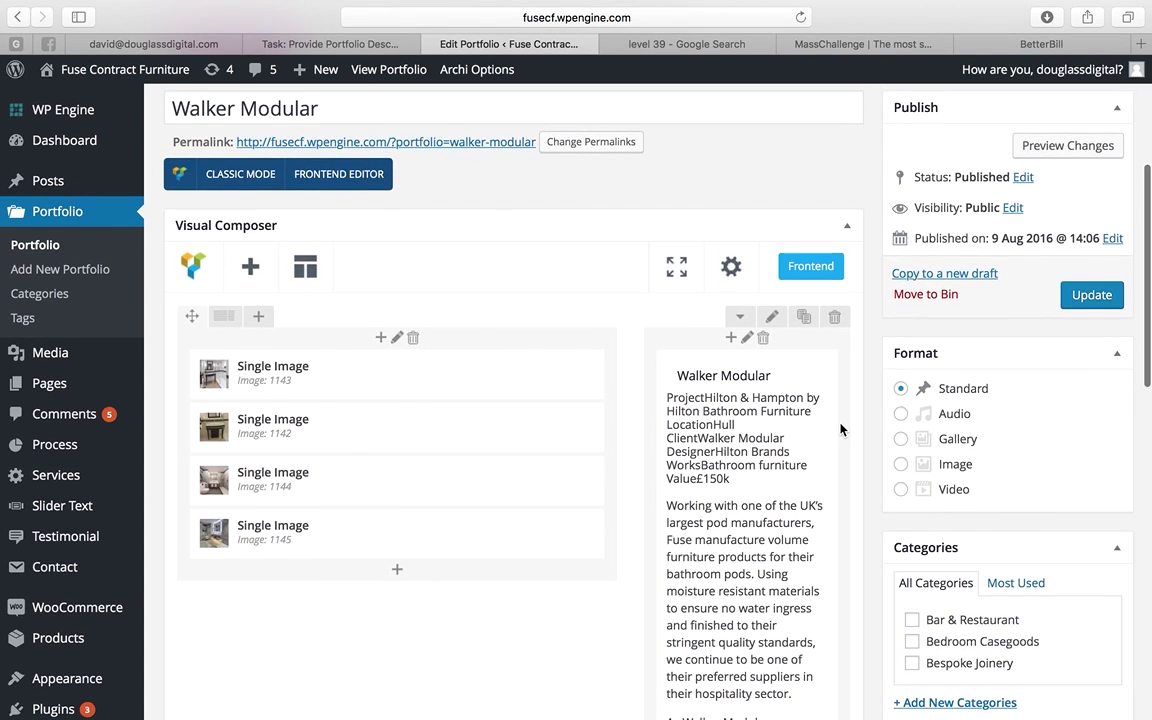
scroll(840, 430, up, 4)
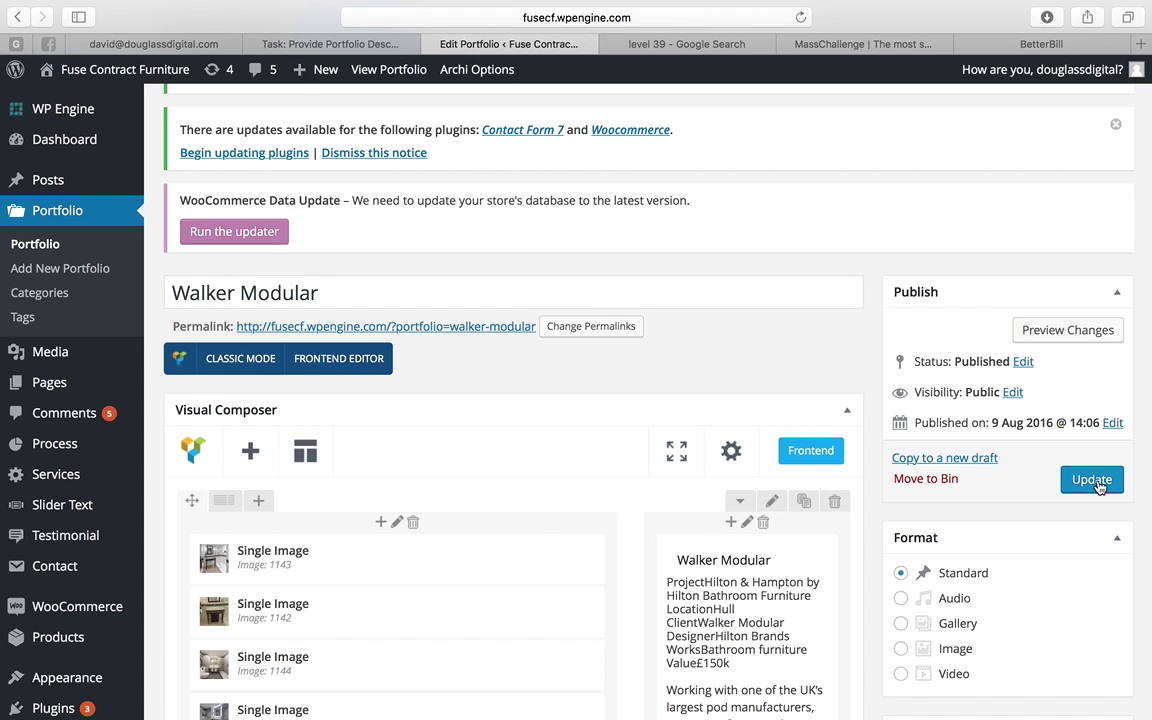
click(1092, 480)
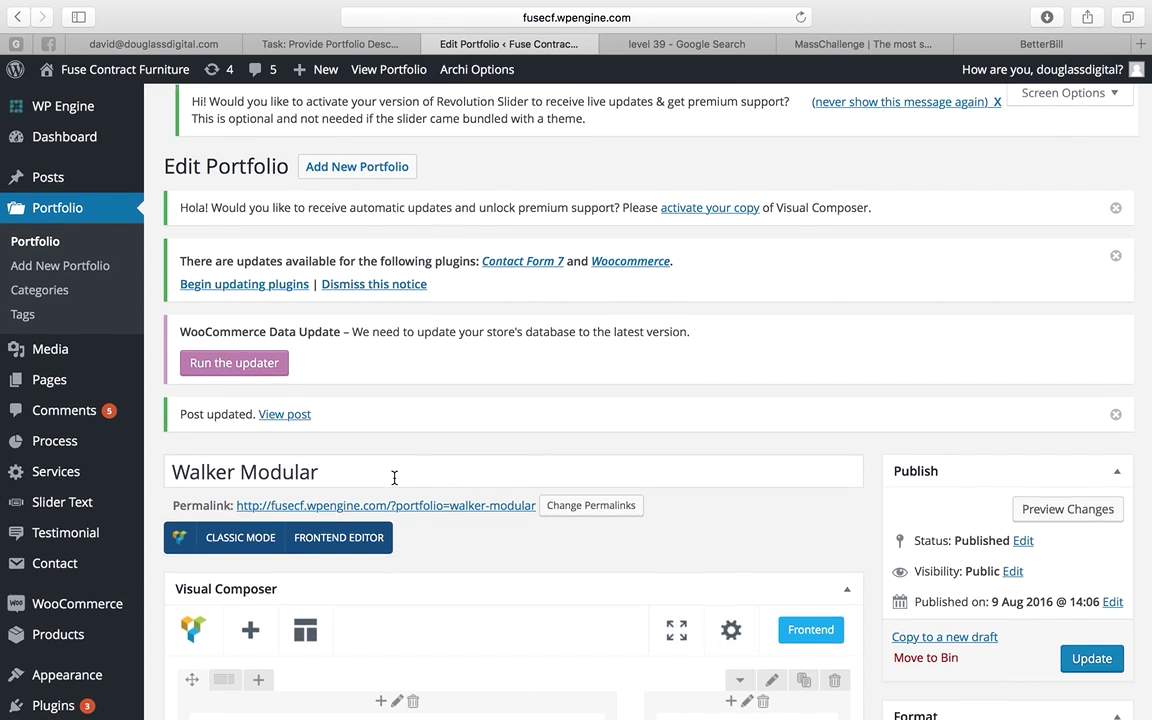
scroll(394, 478, down, 15)
scroll(394, 478, down, 2)
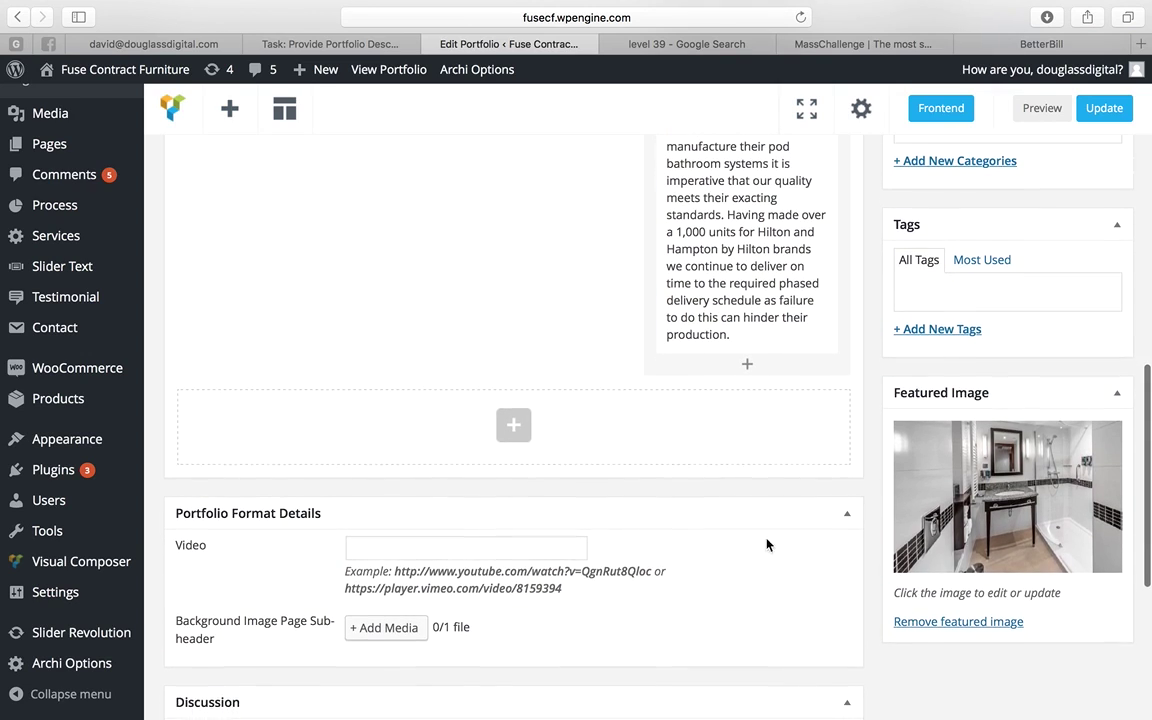
scroll(996, 497, down, 2)
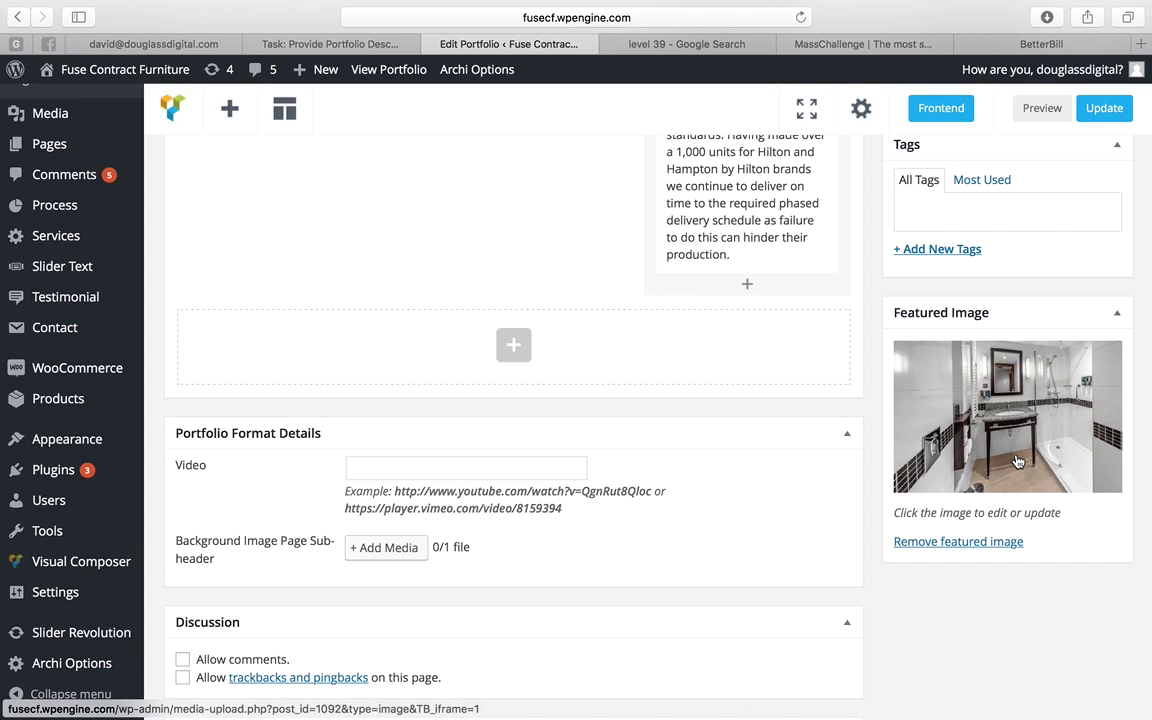
- Visit the live site's front page and scroll to the Walker Modular portfolio item
click(93, 75)
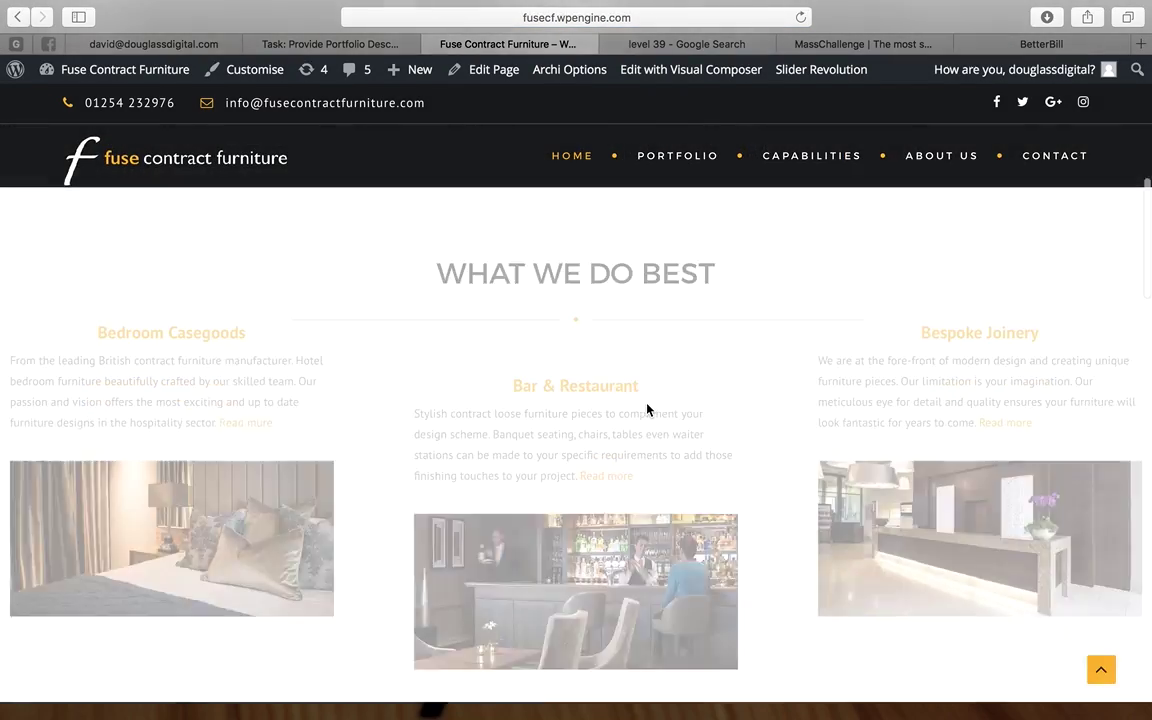
scroll(646, 410, down, 10)
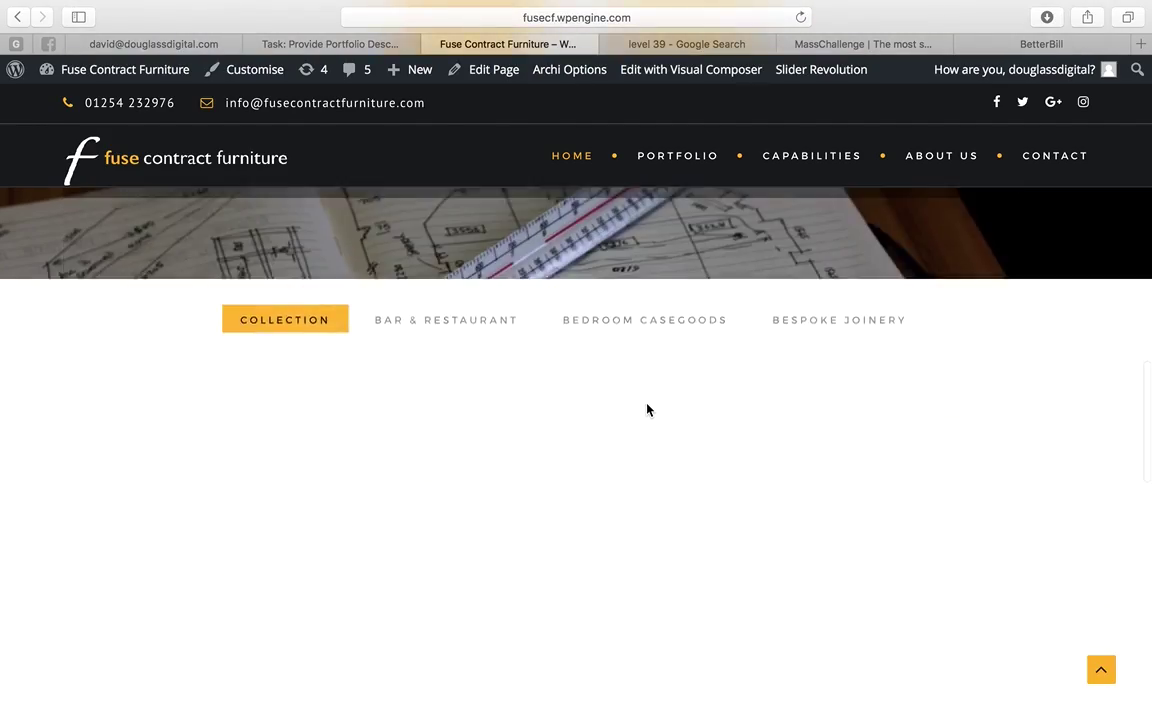
scroll(646, 410, down, 3)
scroll(331, 406, up, 1)
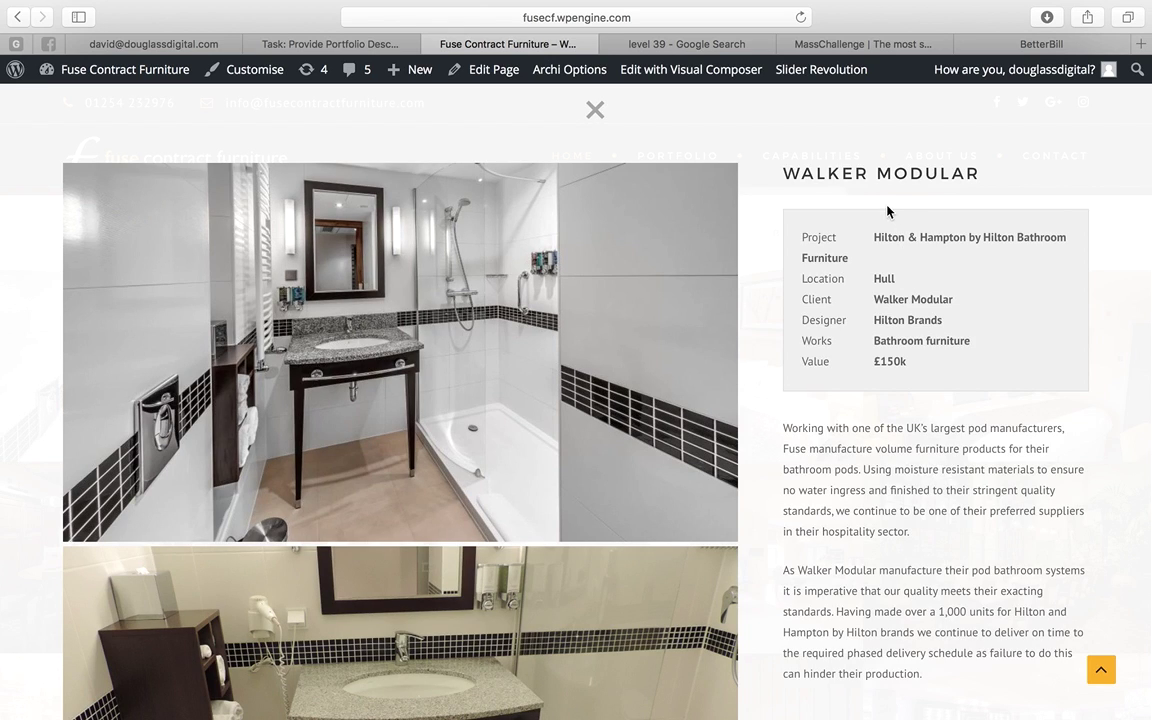
scroll(489, 516, down, 1)
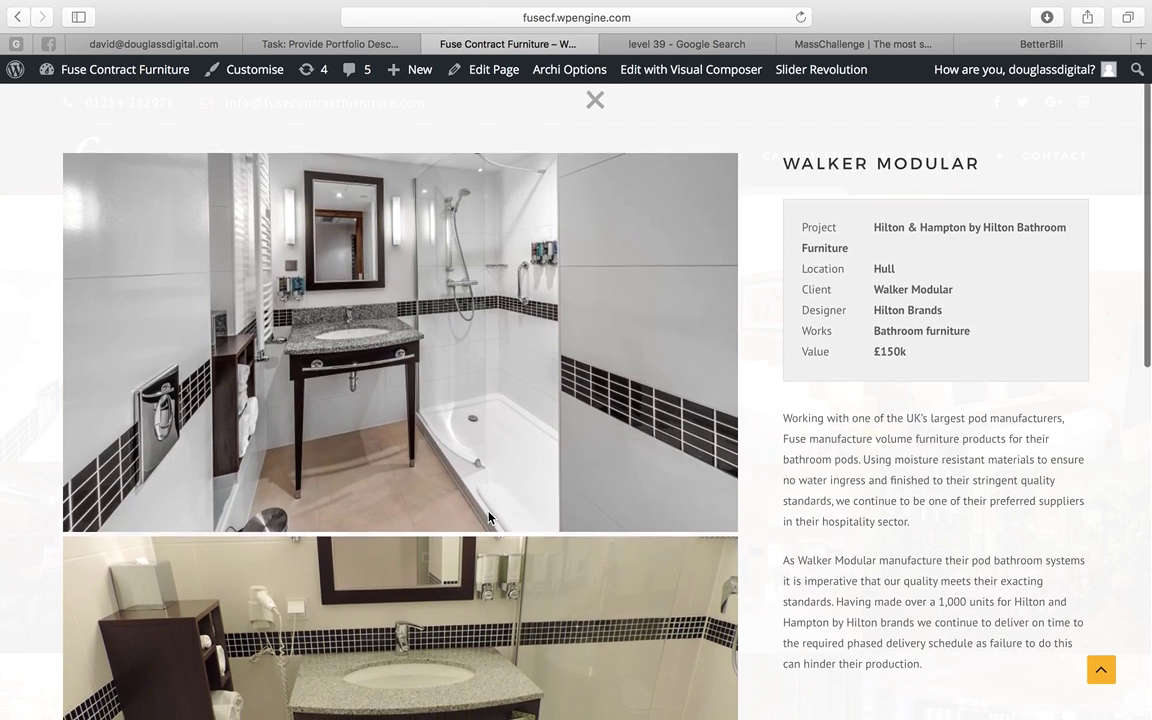
scroll(555, 566, down, 3)
scroll(555, 566, down, 8)
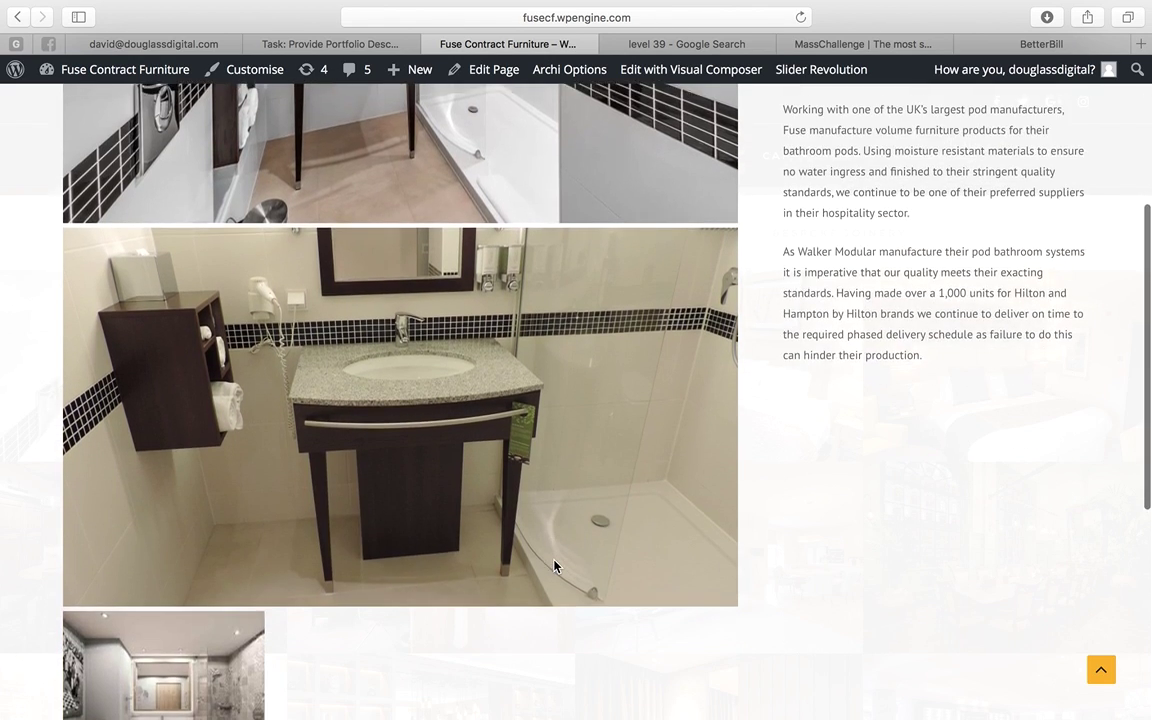
scroll(555, 566, down, 3)
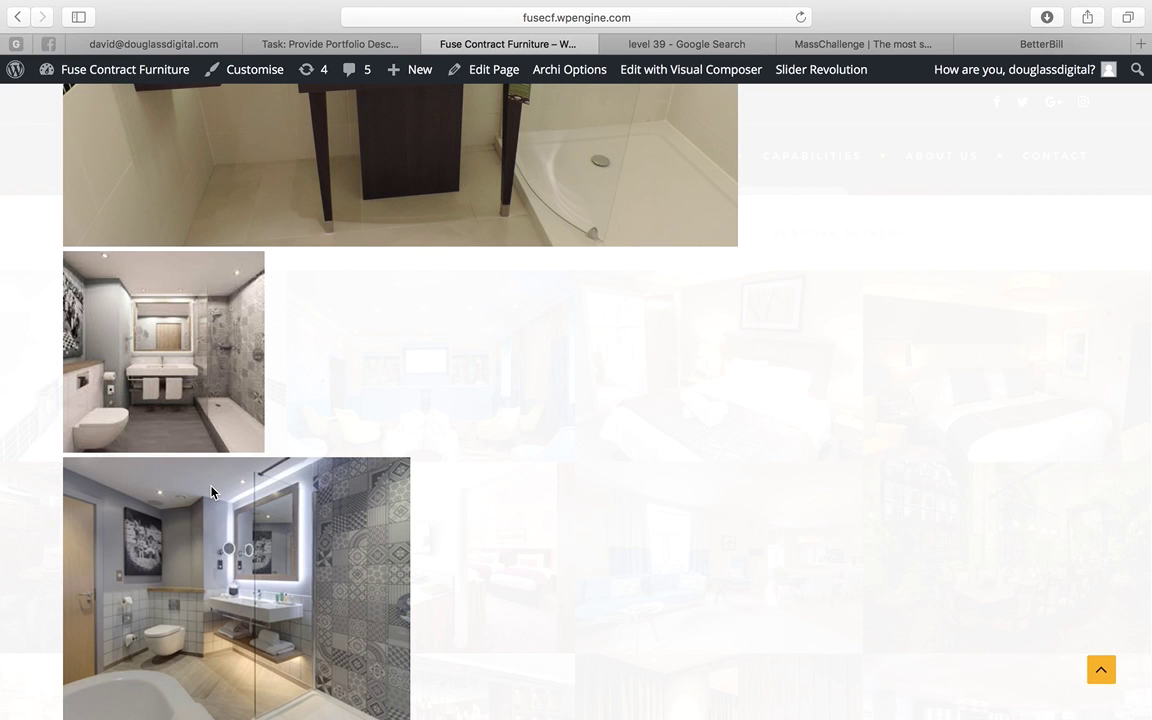
scroll(211, 492, up, 14)
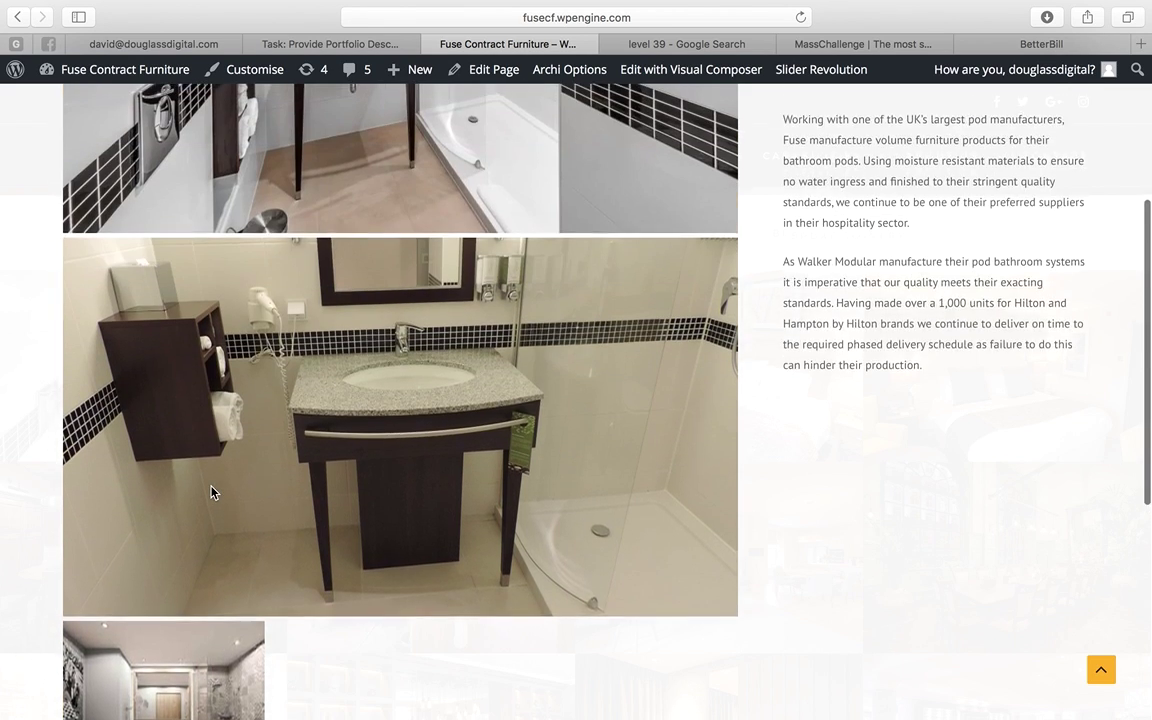
scroll(211, 492, up, 3)
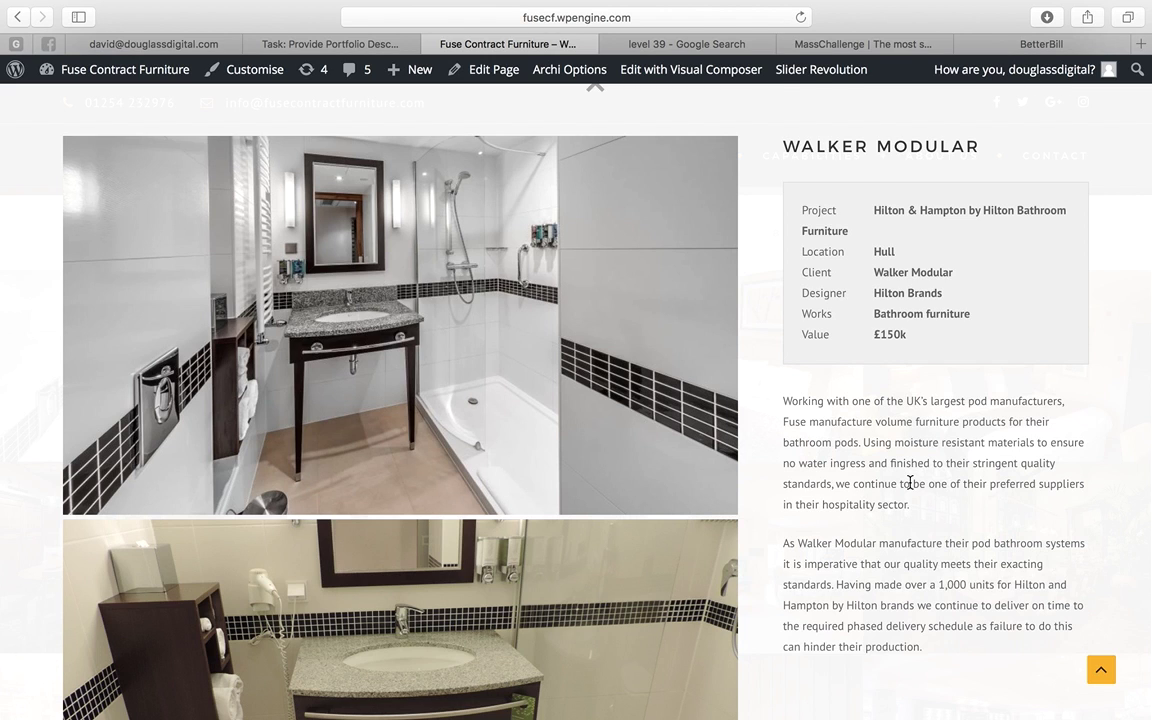
scroll(910, 483, down, 8)
scroll(908, 483, up, 9)
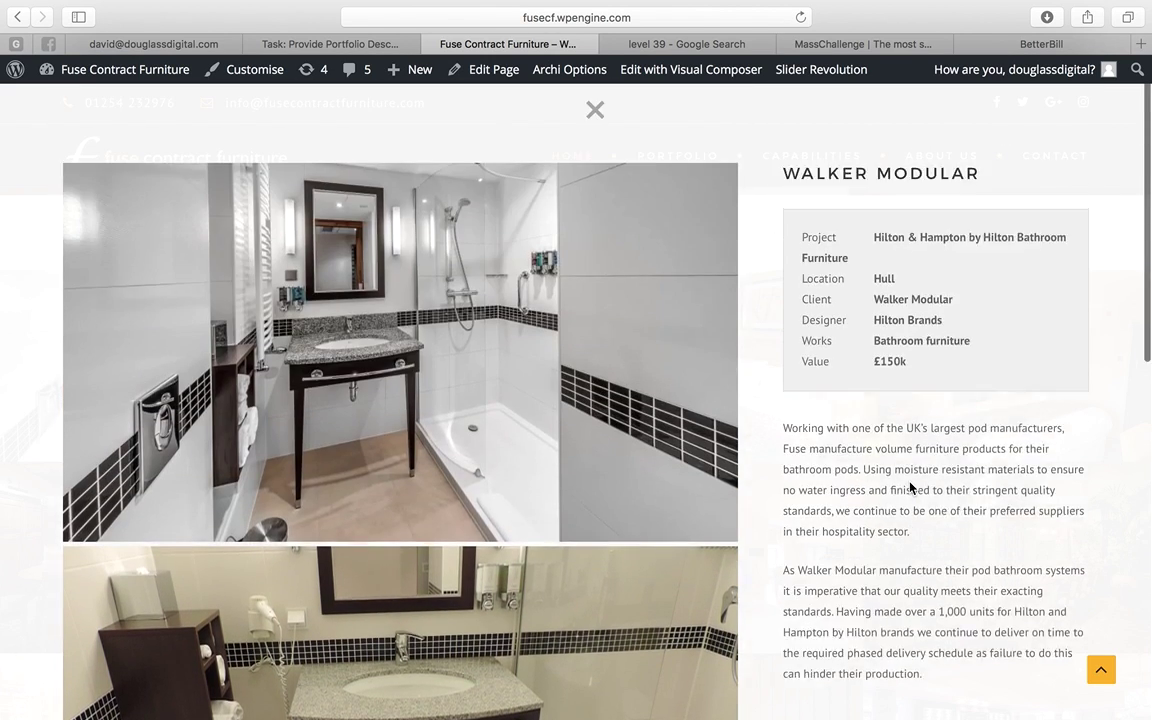
mouse_move(448, 7)
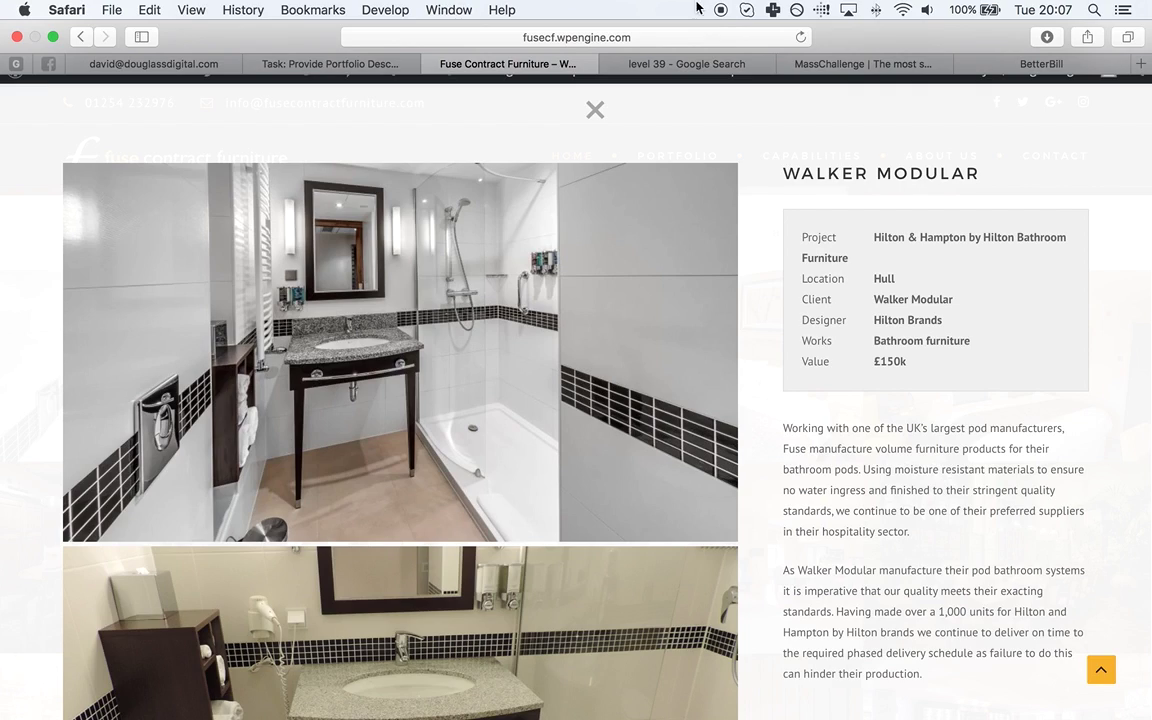